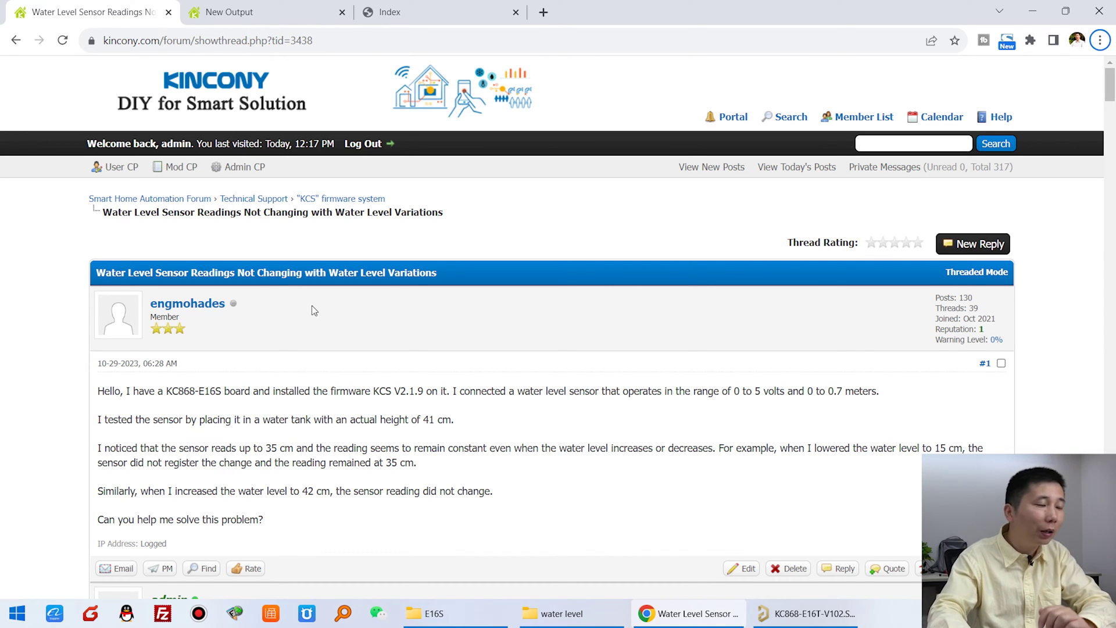
- Highlight the forum post's key details: firmware V2.1.9, 0-5 V sensor, reading stuck at 35 cm
{"action": "left_click_drag", "start_coordinate": [312, 271], "coordinate": [449, 280]}
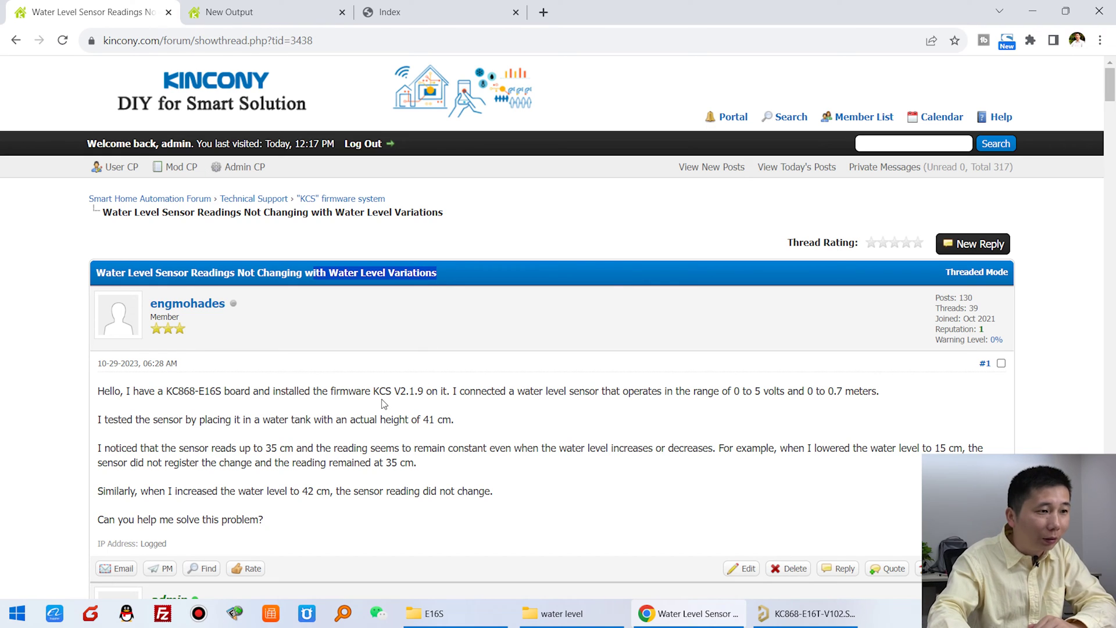
{"action": "left_click_drag", "start_coordinate": [371, 391], "coordinate": [427, 394]}
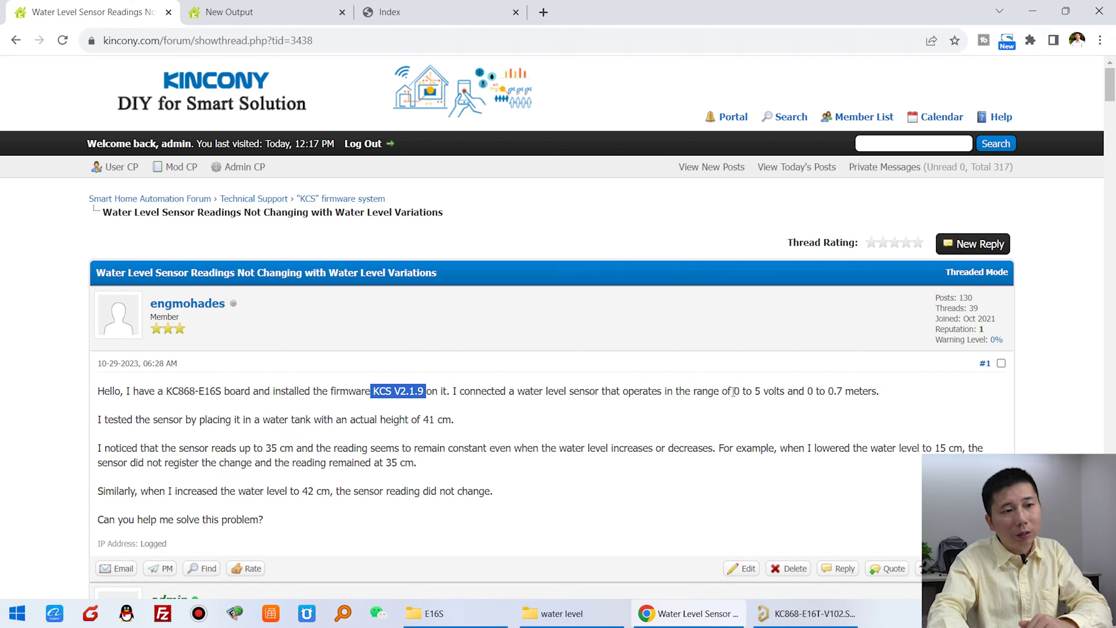
{"action": "left_click_drag", "start_coordinate": [733, 392], "coordinate": [792, 395]}
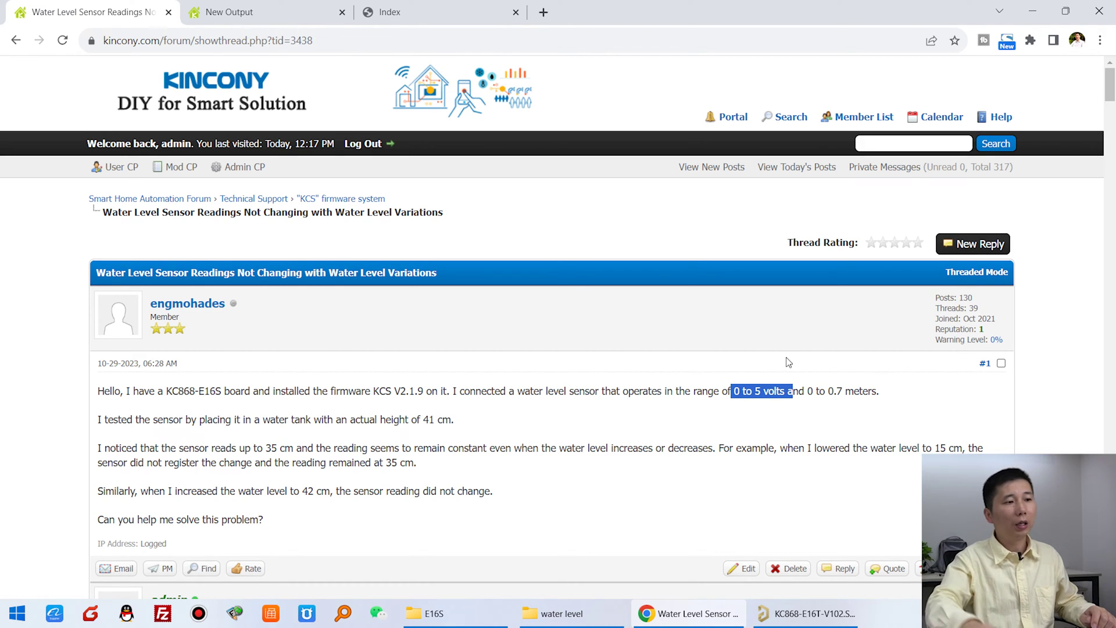
{"action": "left_click_drag", "start_coordinate": [266, 452], "coordinate": [459, 452]}
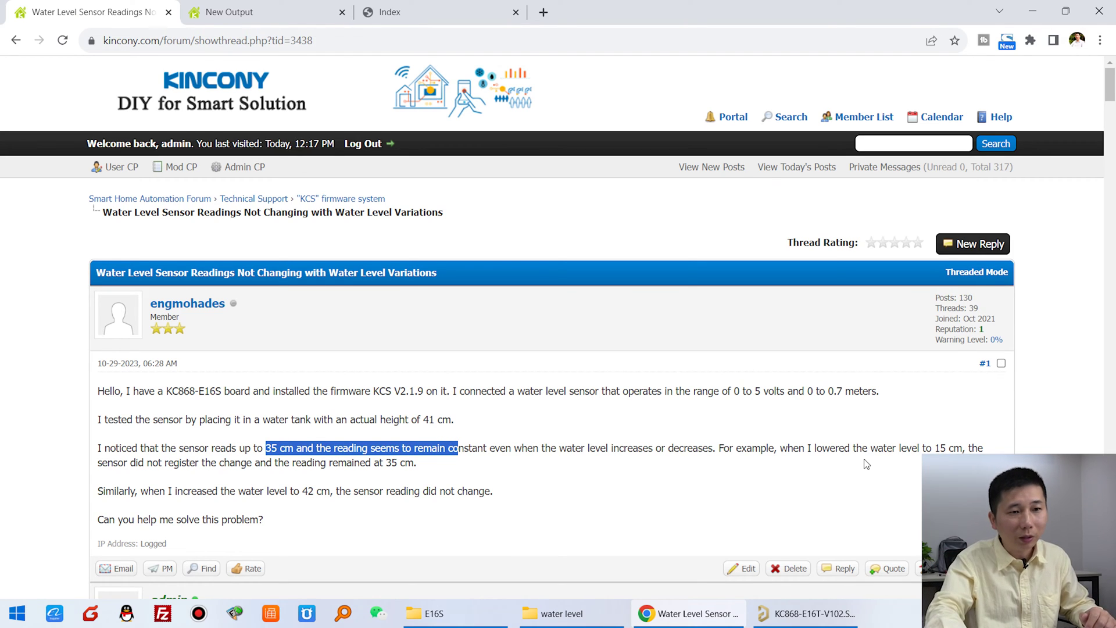
{"action": "left_click_drag", "start_coordinate": [811, 453], "coordinate": [959, 448]}
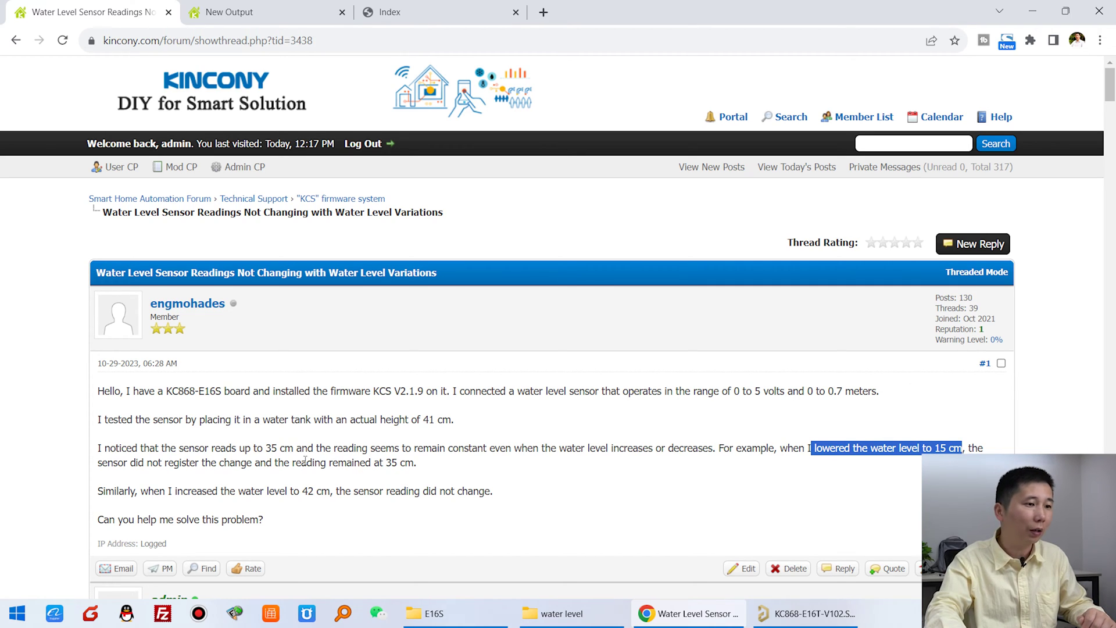
{"action": "left_click_drag", "start_coordinate": [241, 463], "coordinate": [391, 464]}
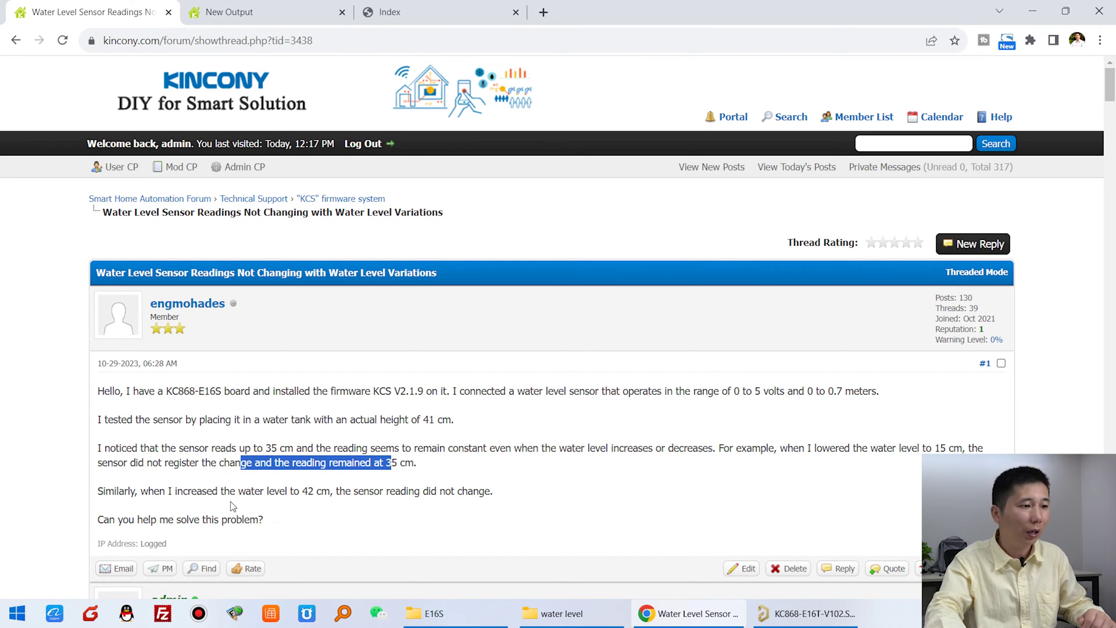
{"action": "left_click_drag", "start_coordinate": [235, 491], "coordinate": [488, 490]}
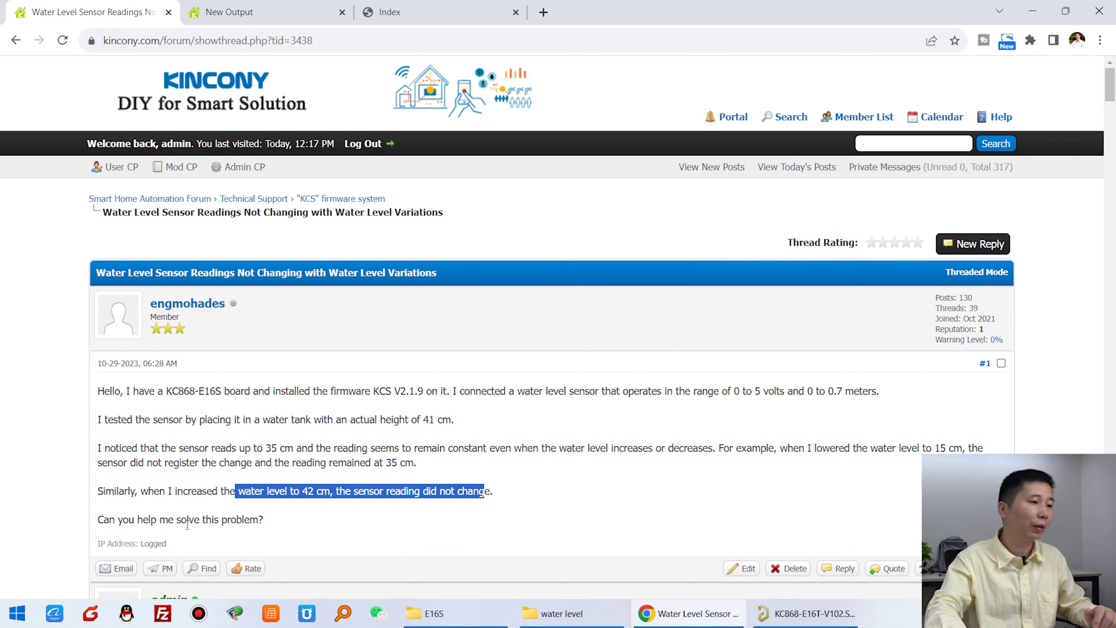
{"action": "left_click_drag", "start_coordinate": [130, 517], "coordinate": [275, 523]}
{"action": "left_click", "coordinate": [277, 523]}
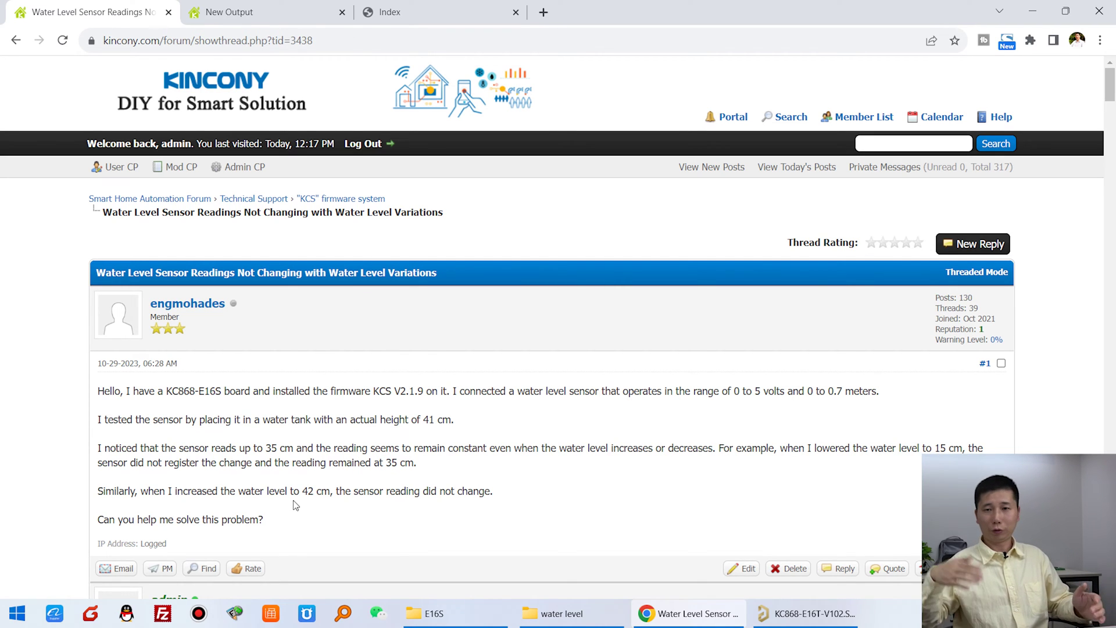
{"action": "scroll", "coordinate": [296, 505], "scroll_direction": "down", "scroll_amount": 4}
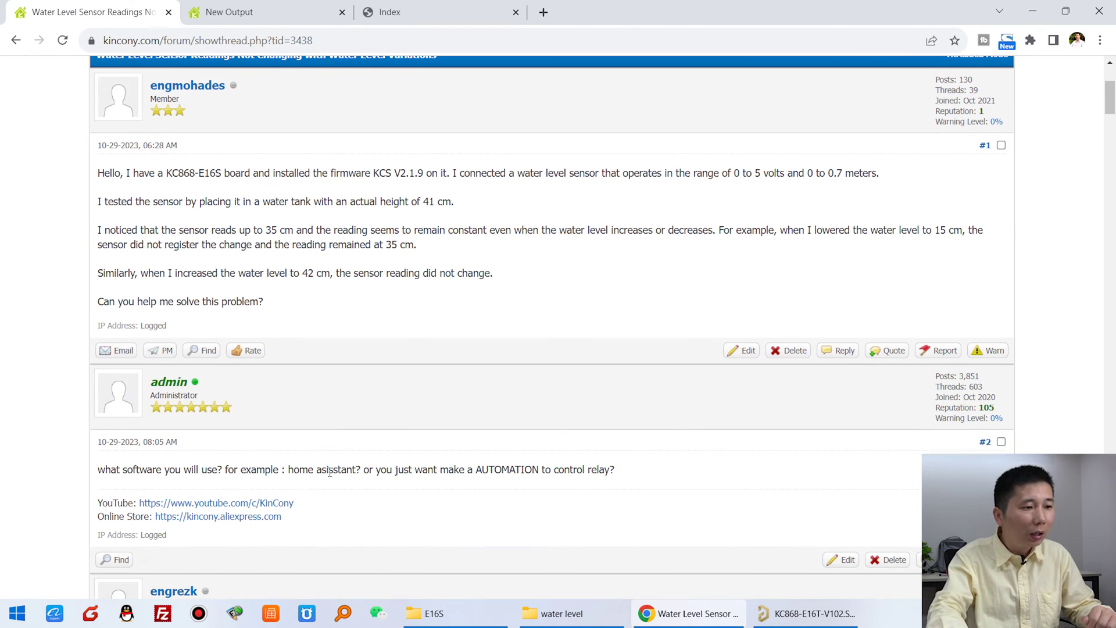
{"action": "scroll", "coordinate": [356, 461], "scroll_direction": "up", "scroll_amount": 4}
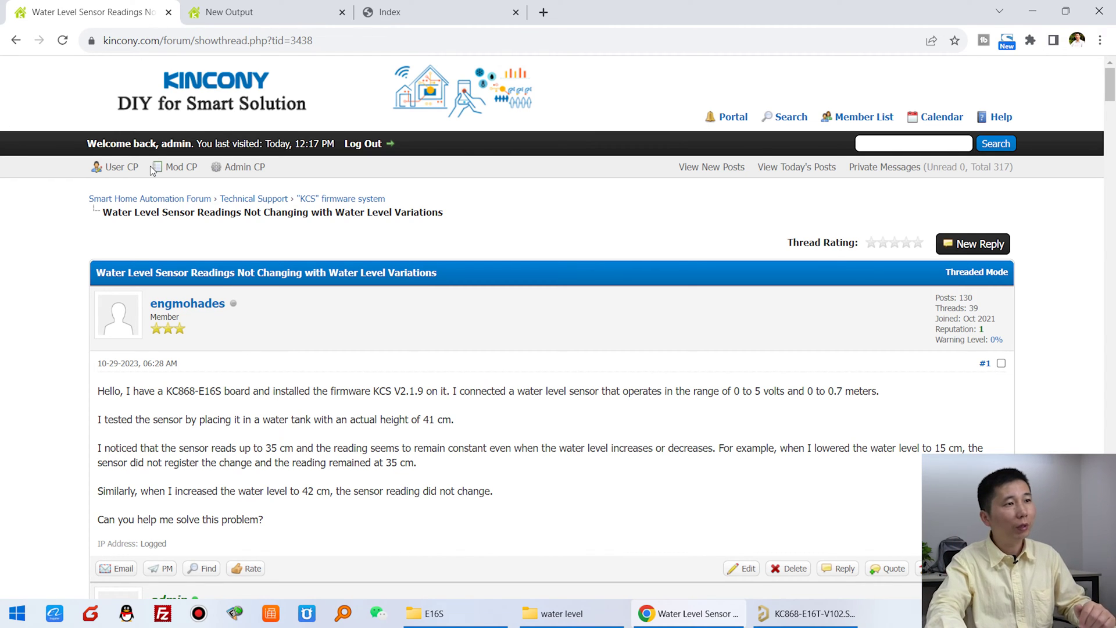
- Check the schematic PDF, note board KC868-E16S with firmware V2.1.9, and view its device info page
{"action": "left_click", "coordinate": [258, 9]}
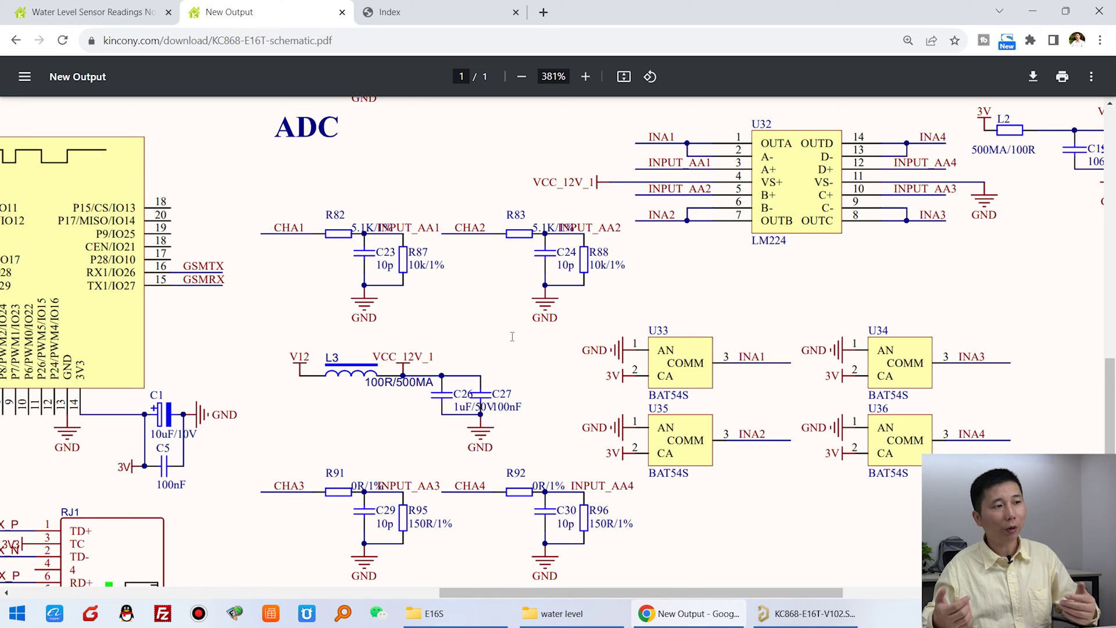
{"action": "left_click", "coordinate": [154, 8]}
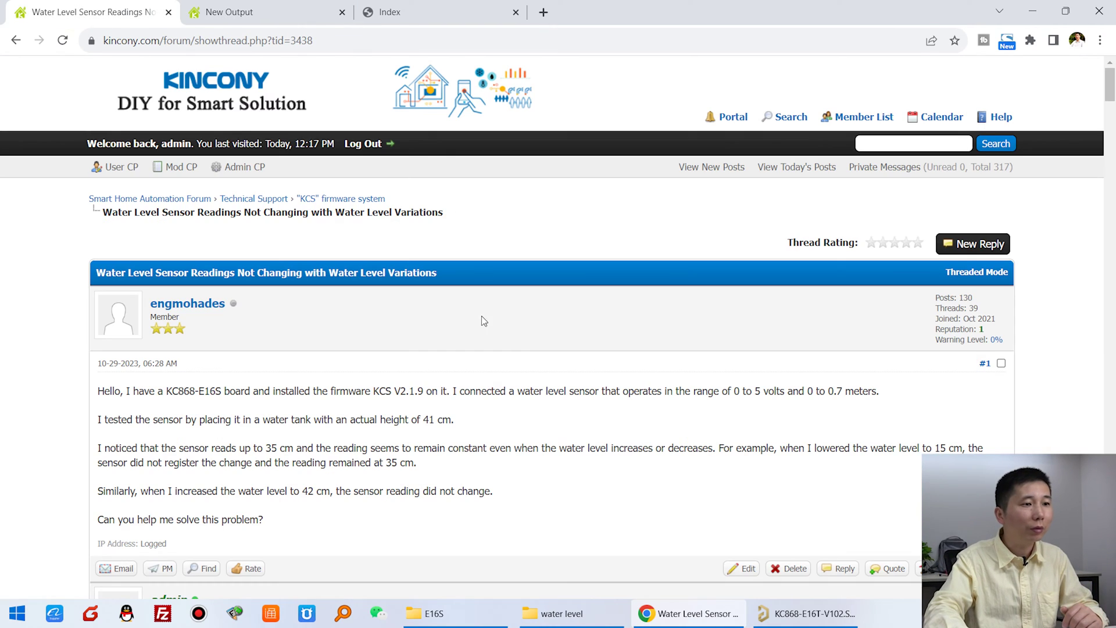
{"action": "left_click_drag", "start_coordinate": [165, 390], "coordinate": [230, 391]}
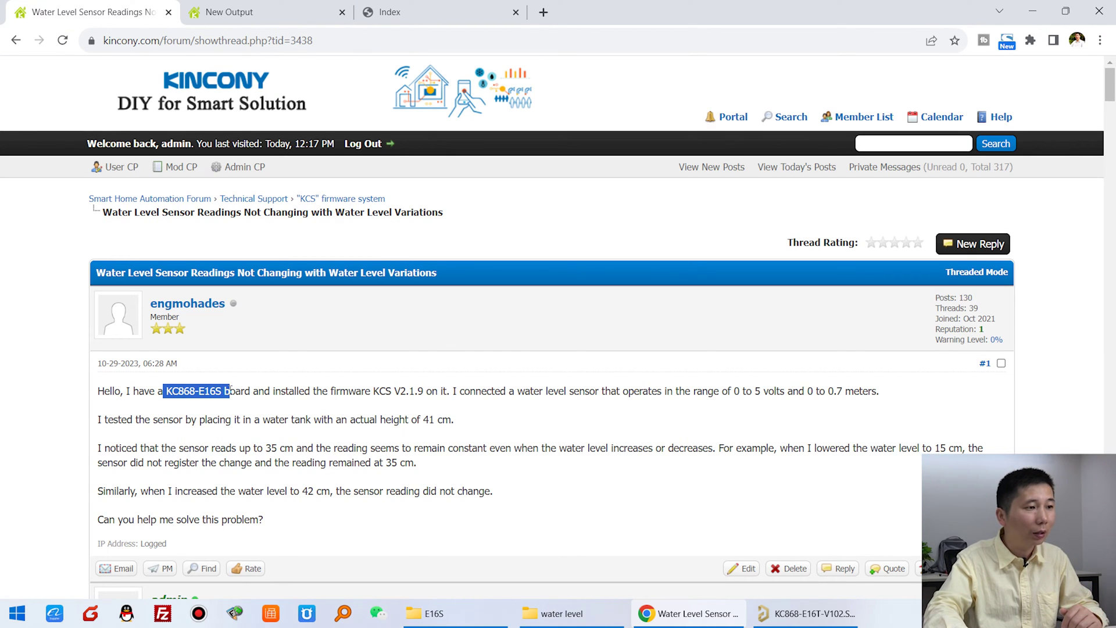
{"action": "left_click", "coordinate": [276, 387]}
{"action": "left_click_drag", "start_coordinate": [391, 391], "coordinate": [433, 391]}
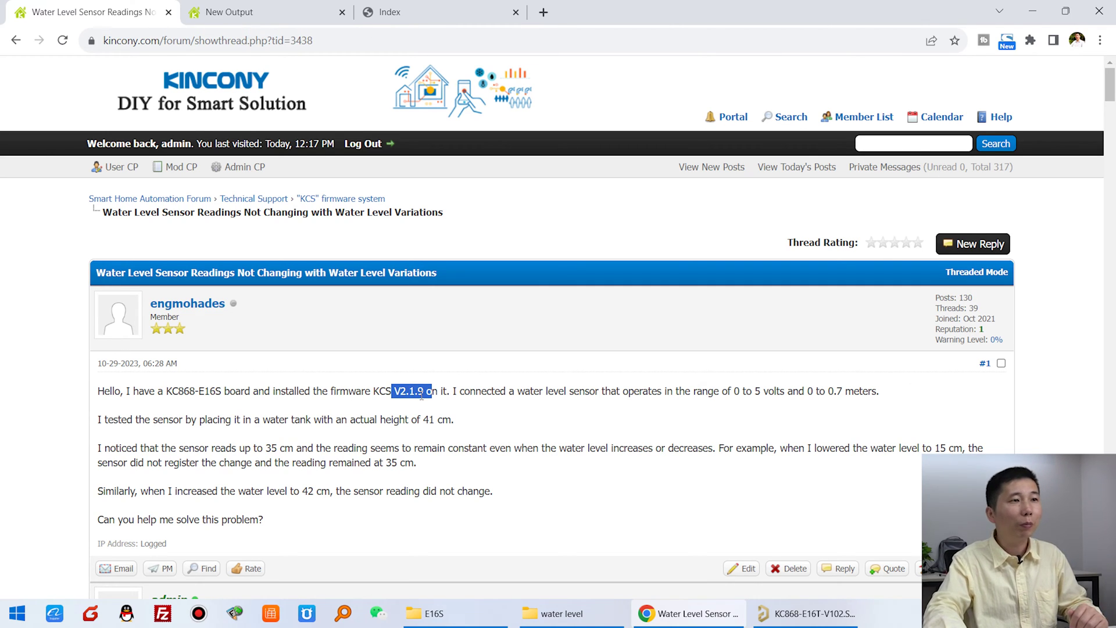
{"action": "left_click", "coordinate": [437, 12]}
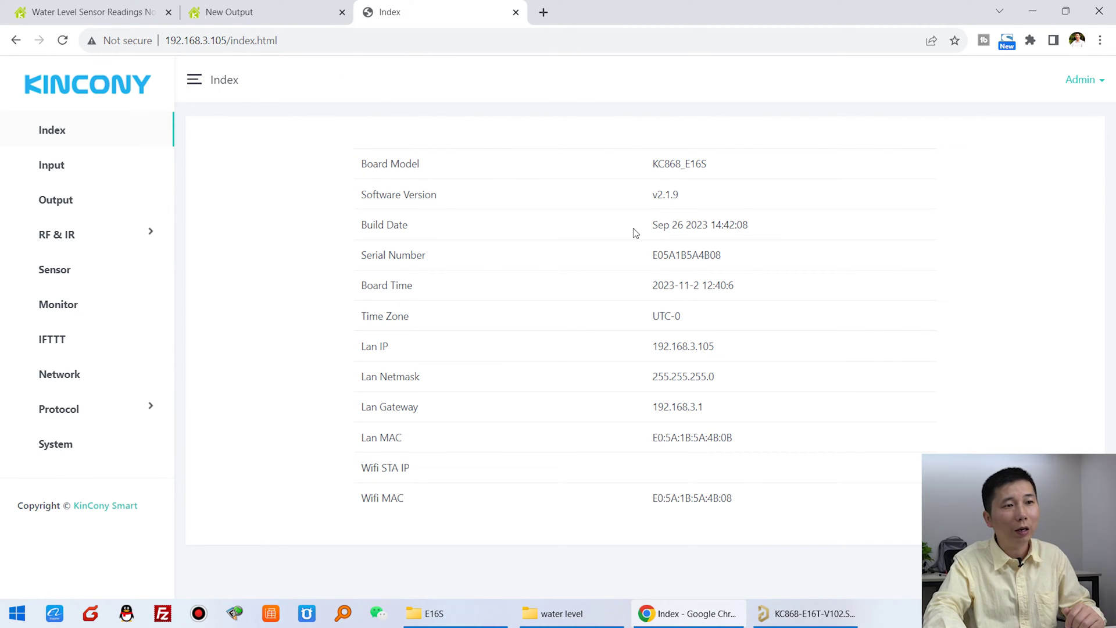
- Highlight the Software Version value v2.1.9 on the board's Index page
{"action": "left_click_drag", "start_coordinate": [652, 194], "coordinate": [680, 202]}
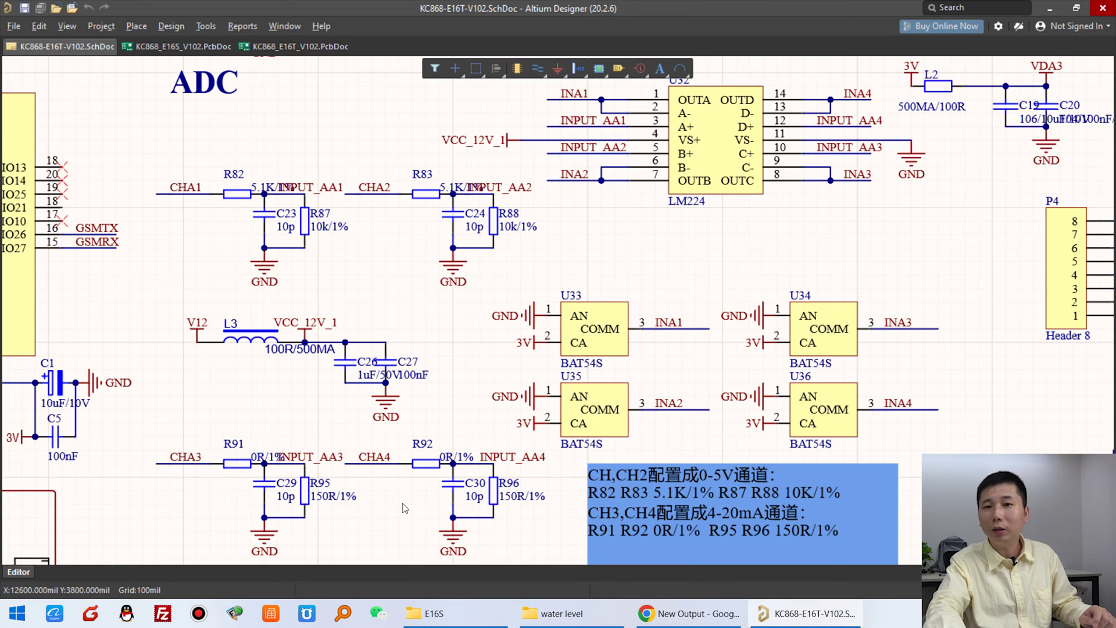
- Compare the E16T PCB layout with the ADC schematic in Altium Designer, then return to Chrome
{"action": "left_click", "coordinate": [300, 45]}
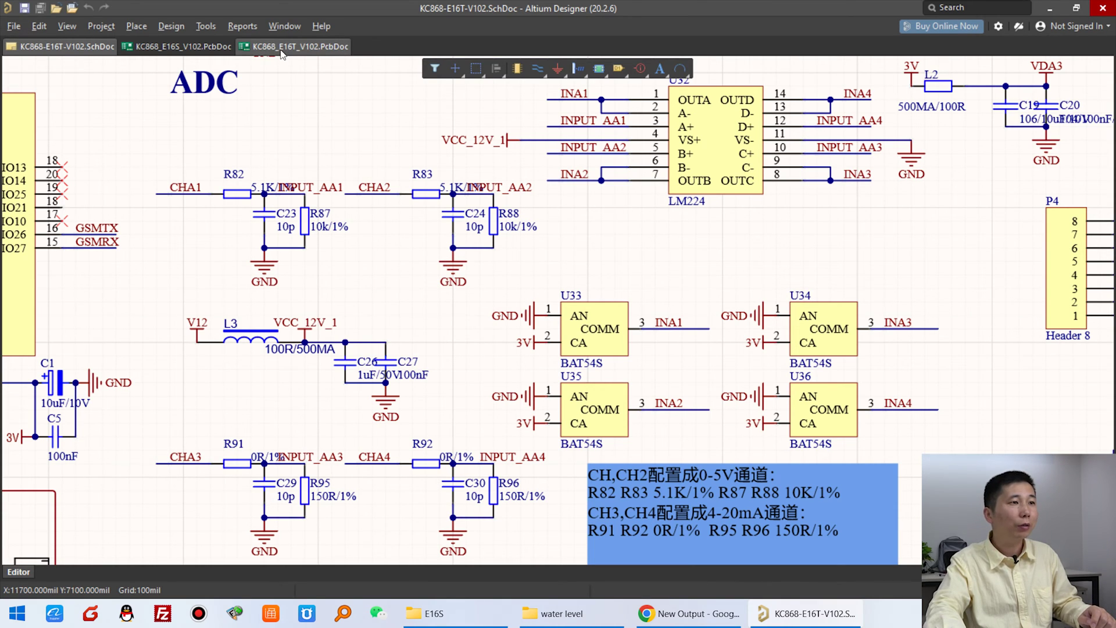
{"action": "scroll", "coordinate": [616, 119], "scroll_direction": "up", "scroll_amount": 4}
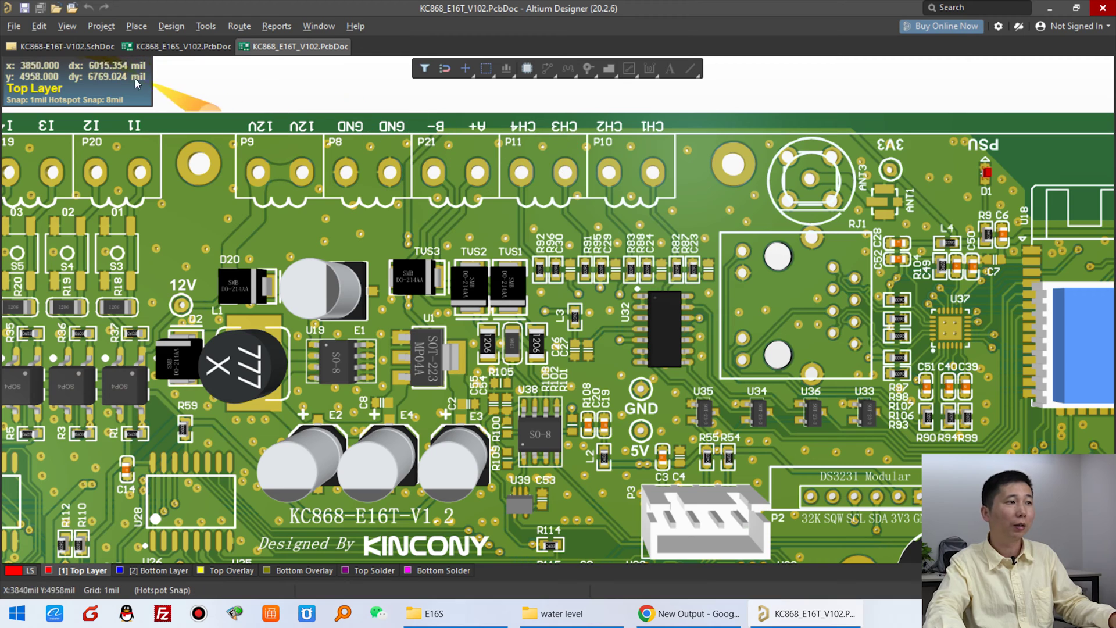
{"action": "left_click", "coordinate": [55, 46]}
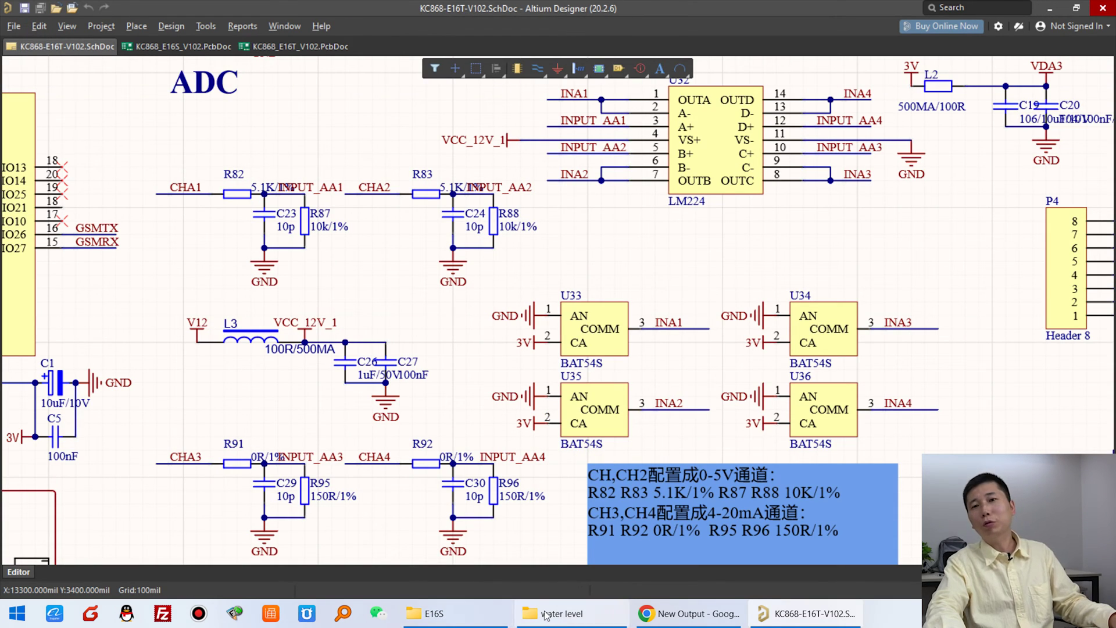
{"action": "mouse_move", "coordinate": [545, 615]}
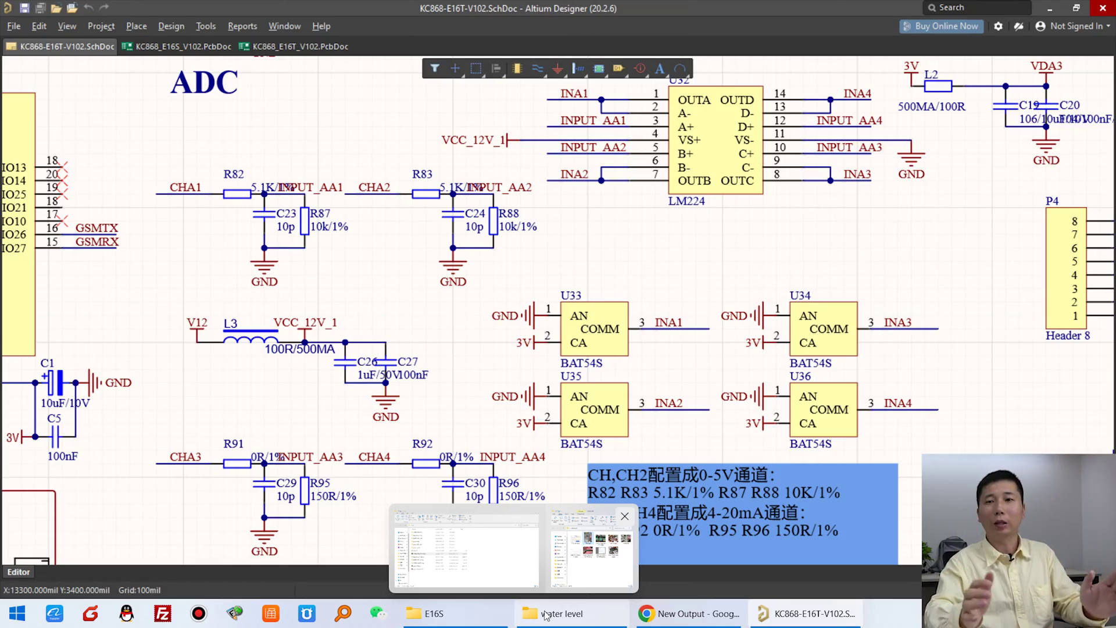
{"action": "left_click", "coordinate": [689, 613]}
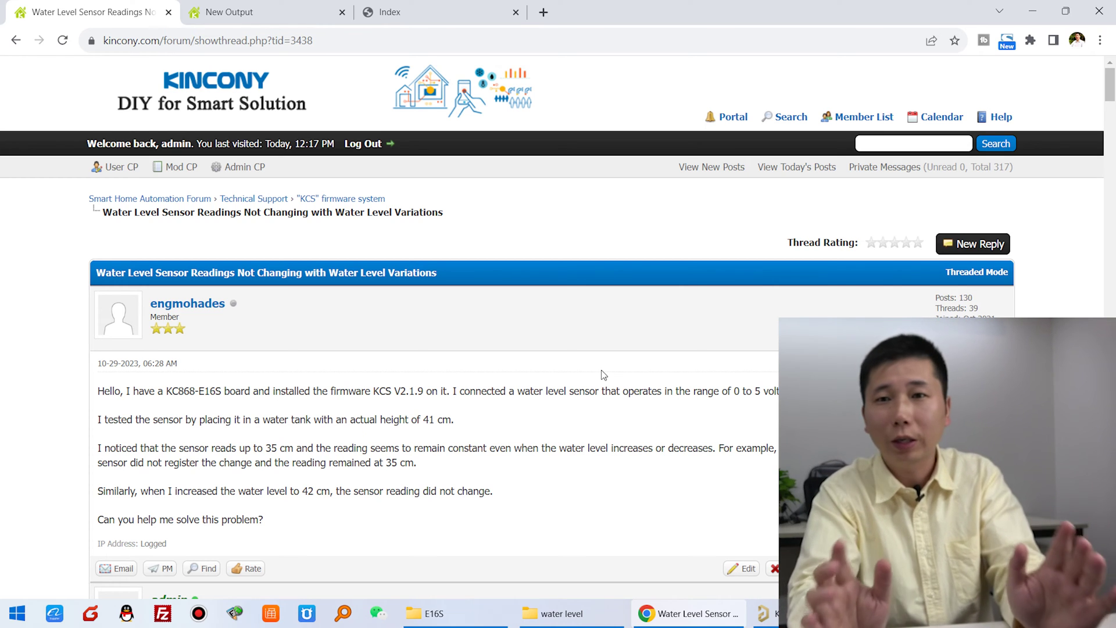
- Confirm software version v2.1.9 on the board's Index page
{"action": "left_click", "coordinate": [427, 12]}
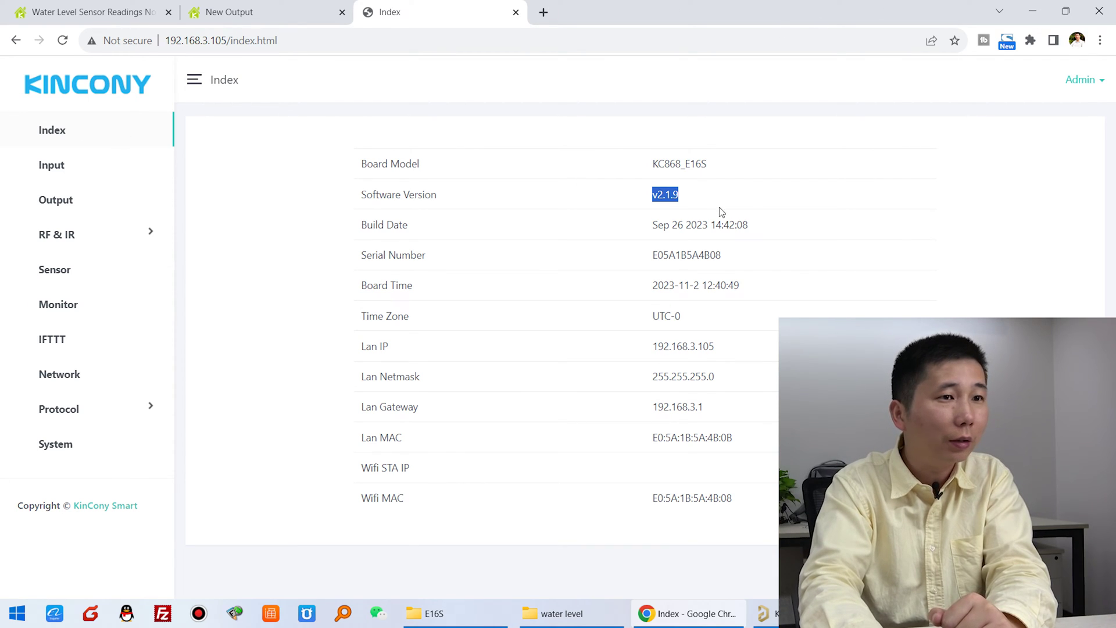
{"action": "left_click", "coordinate": [675, 199]}
{"action": "left_click_drag", "start_coordinate": [719, 203], "coordinate": [644, 201]}
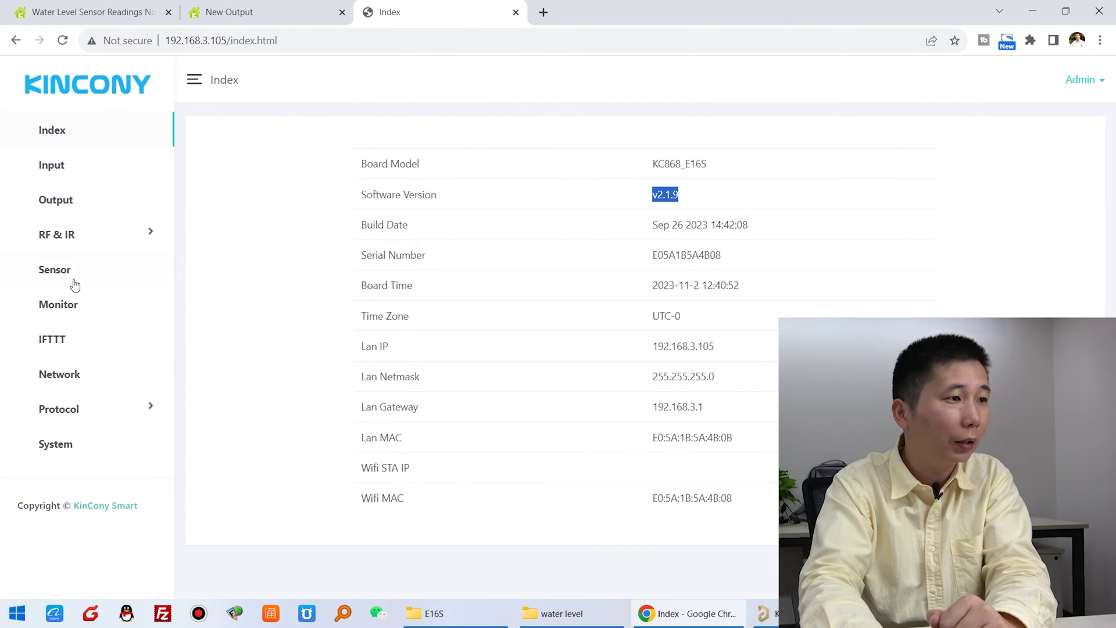
- On the Monitor page, switch relay OUT1 on and back off, then open the water level settings
{"action": "left_click", "coordinate": [76, 314]}
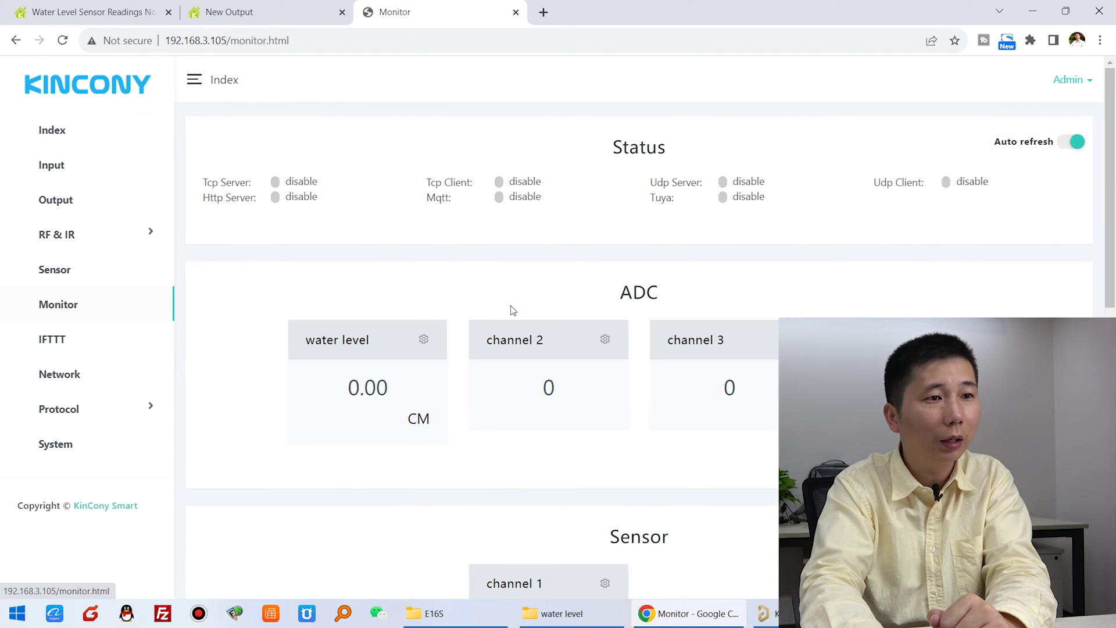
{"action": "left_click_drag", "start_coordinate": [616, 293], "coordinate": [678, 292]}
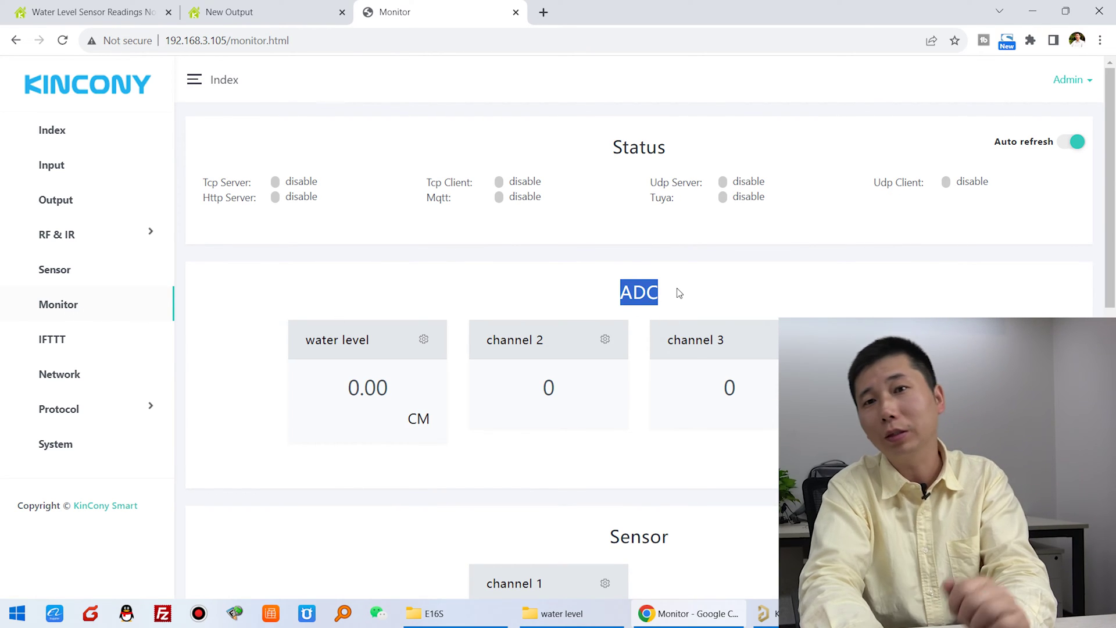
{"action": "scroll", "coordinate": [677, 291], "scroll_direction": "down", "scroll_amount": 7}
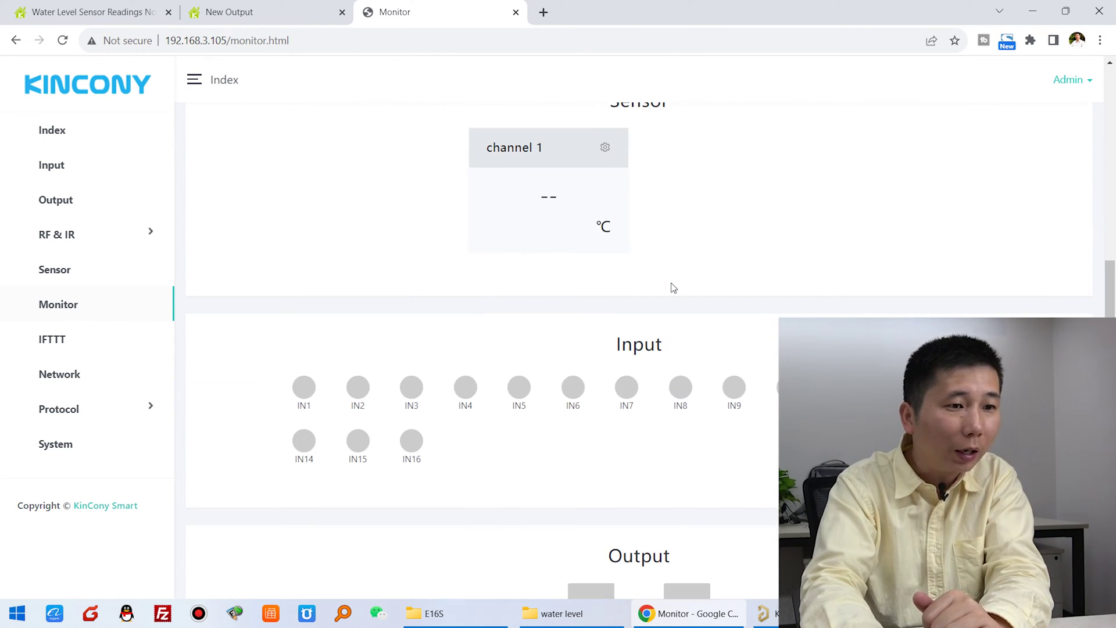
{"action": "scroll", "coordinate": [673, 287], "scroll_direction": "down", "scroll_amount": 3}
{"action": "left_click", "coordinate": [306, 456]}
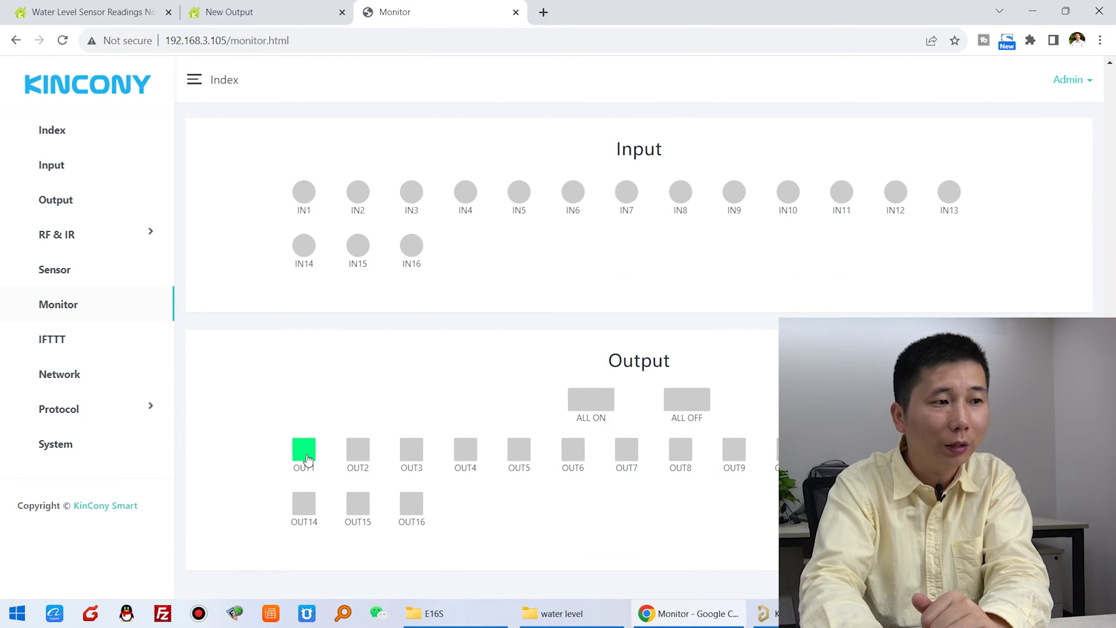
{"action": "left_click", "coordinate": [306, 456]}
{"action": "scroll", "coordinate": [388, 391], "scroll_direction": "up", "scroll_amount": 10}
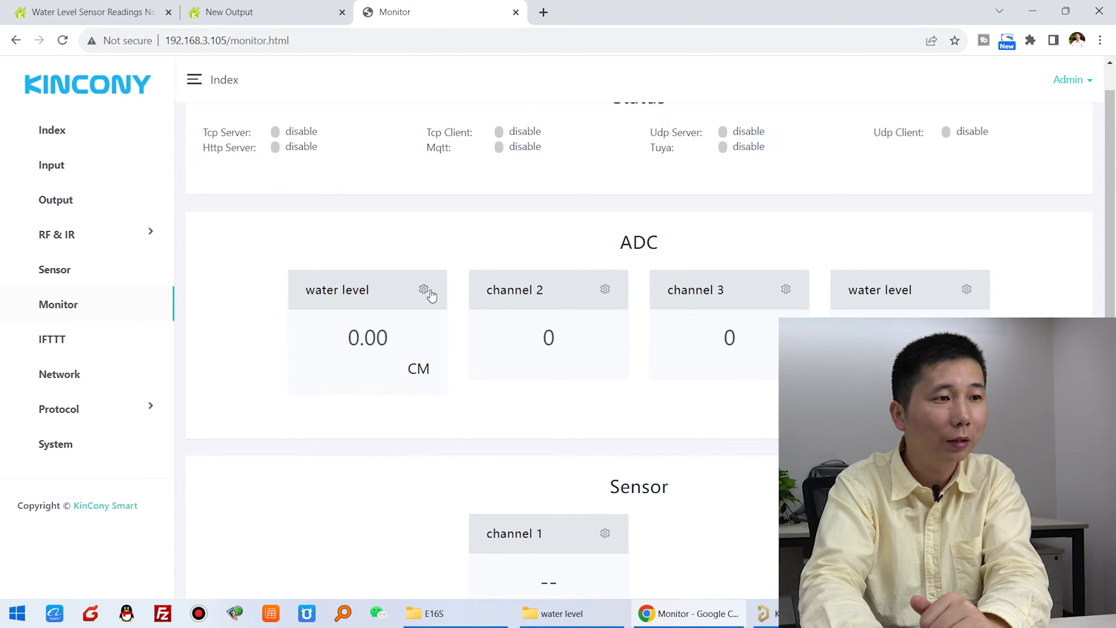
{"action": "left_click", "coordinate": [424, 290]}
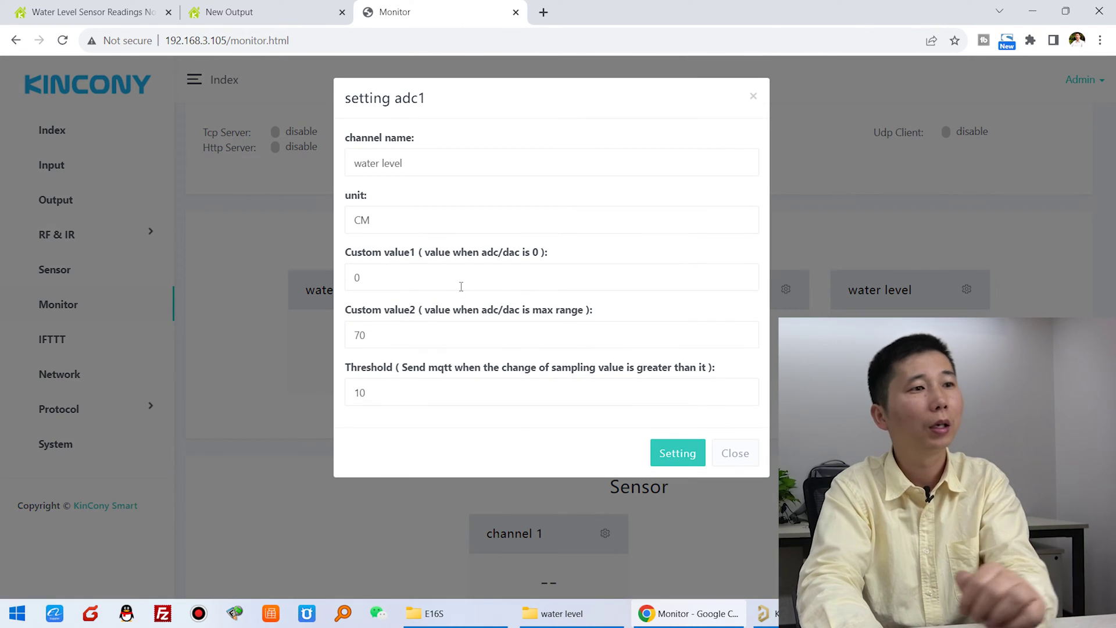
- Change the water level channel's unit from CM to cm, keep custom values 0 and 70, and save
{"action": "triple_click", "coordinate": [433, 167]}
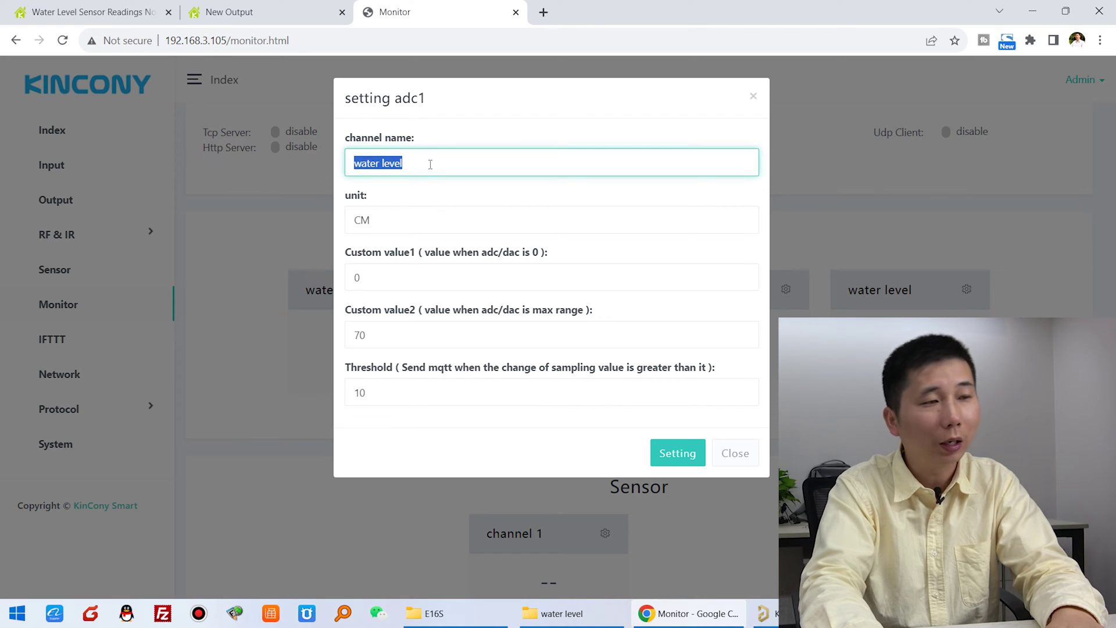
{"action": "left_click", "coordinate": [354, 198]}
{"action": "type", "text": "cm"}
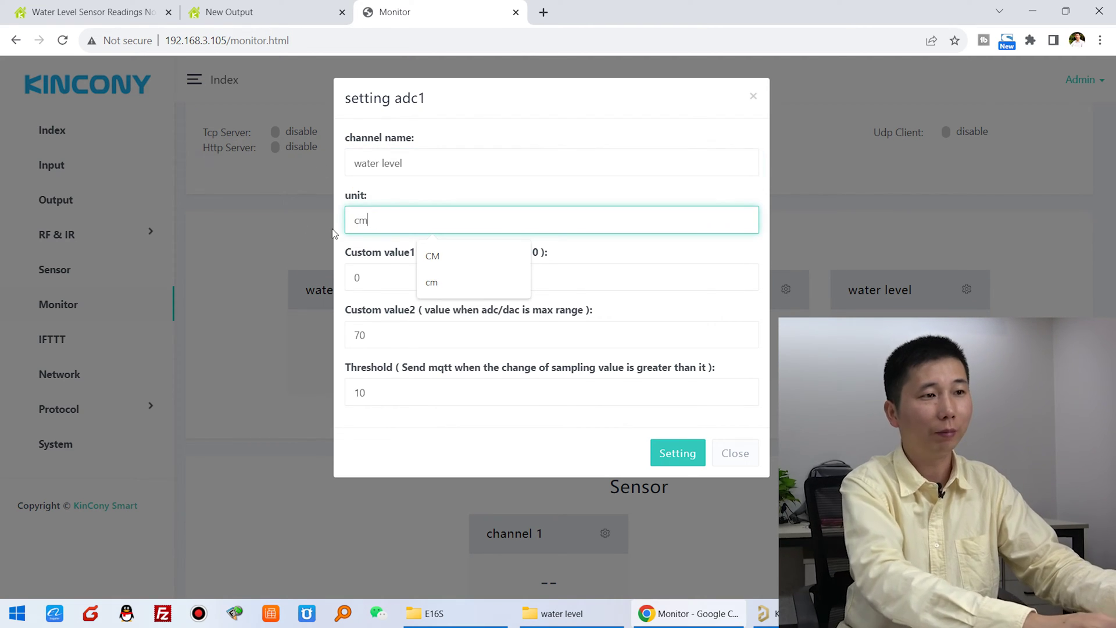
{"action": "left_click", "coordinate": [396, 289]}
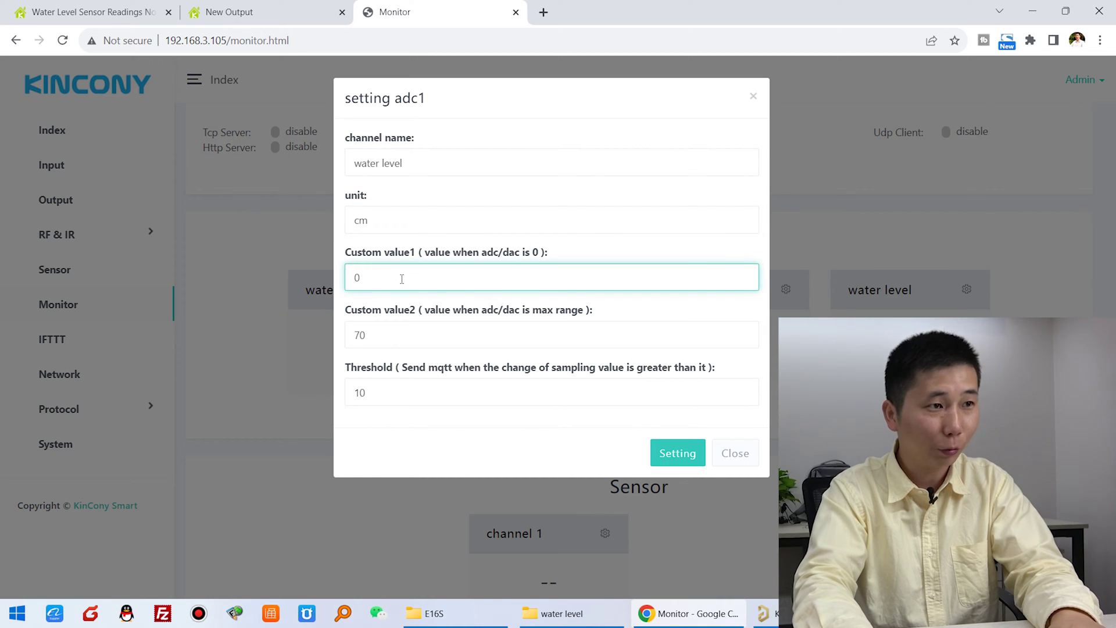
{"action": "double_click", "coordinate": [396, 286]}
{"action": "left_click", "coordinate": [378, 334]}
{"action": "double_click", "coordinate": [378, 334]}
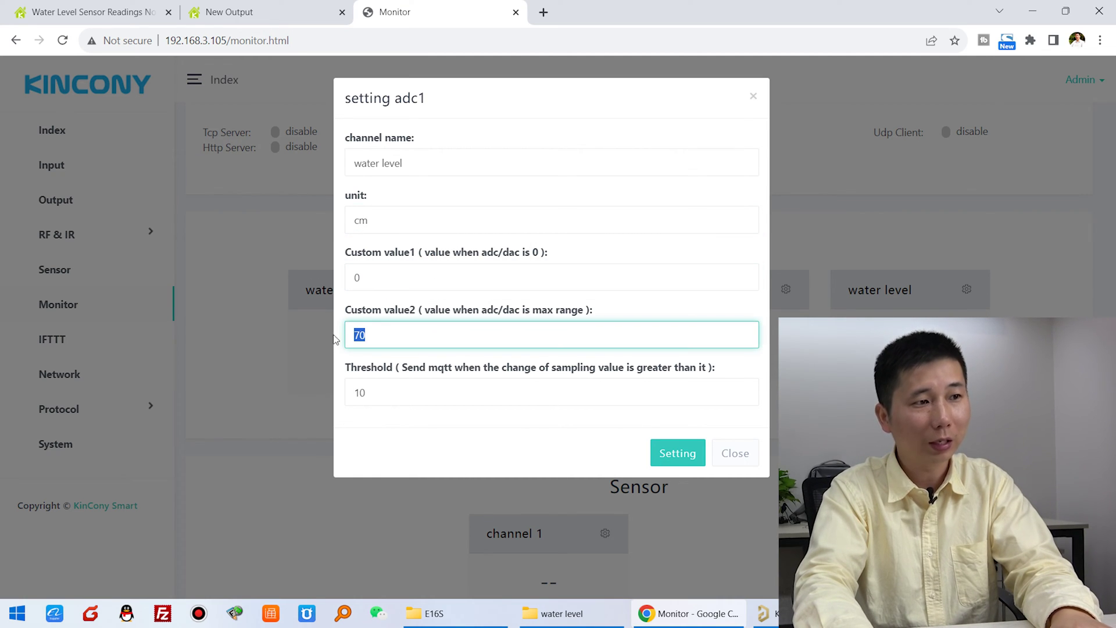
{"action": "left_click", "coordinate": [383, 335]}
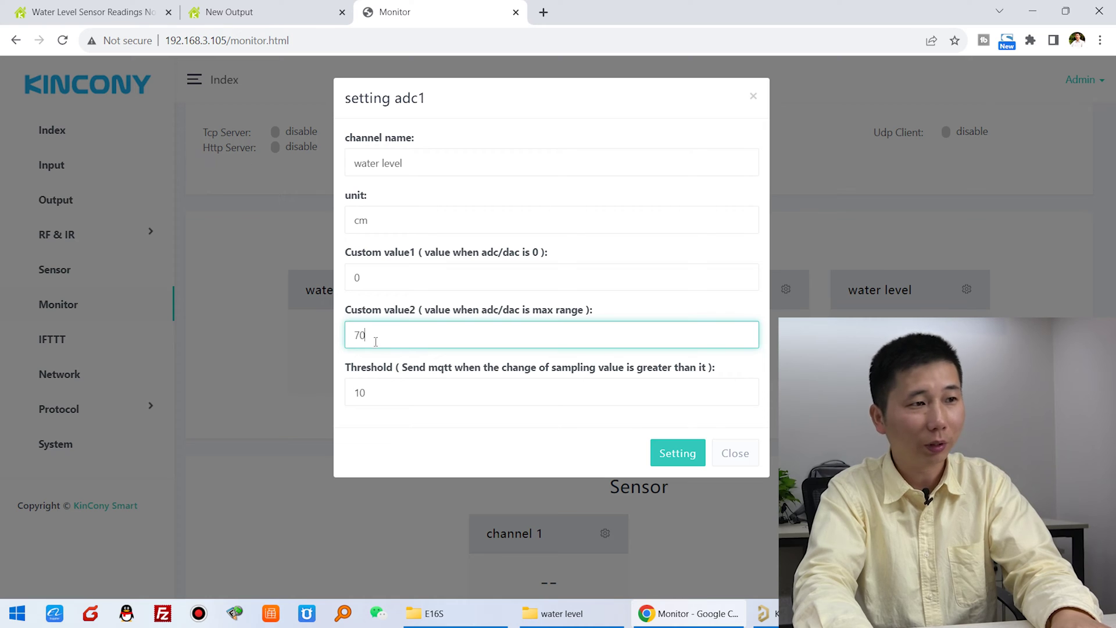
{"action": "left_click", "coordinate": [677, 460]}
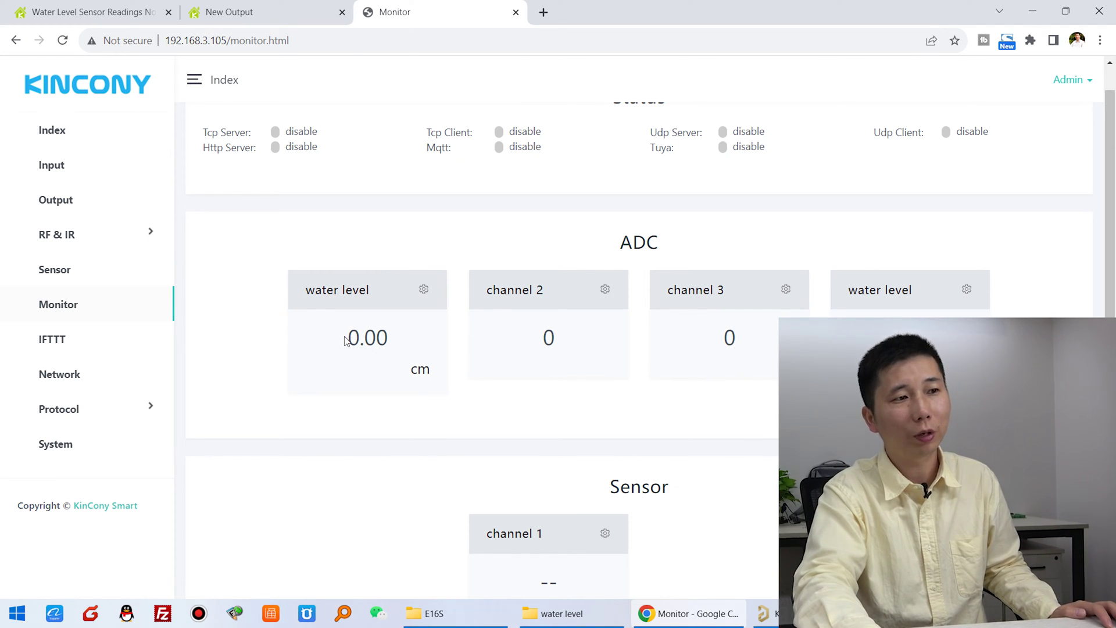
- Highlight the water level card's 0.00 cm reading after saving
{"action": "left_click_drag", "start_coordinate": [347, 341], "coordinate": [398, 341]}
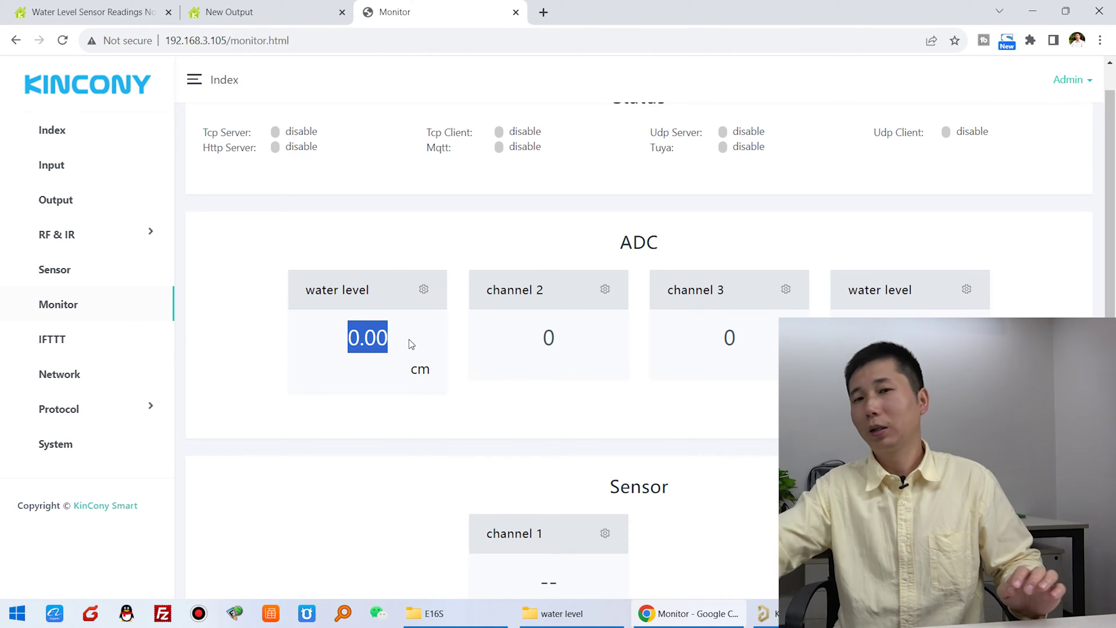
{"action": "left_click", "coordinate": [410, 343]}
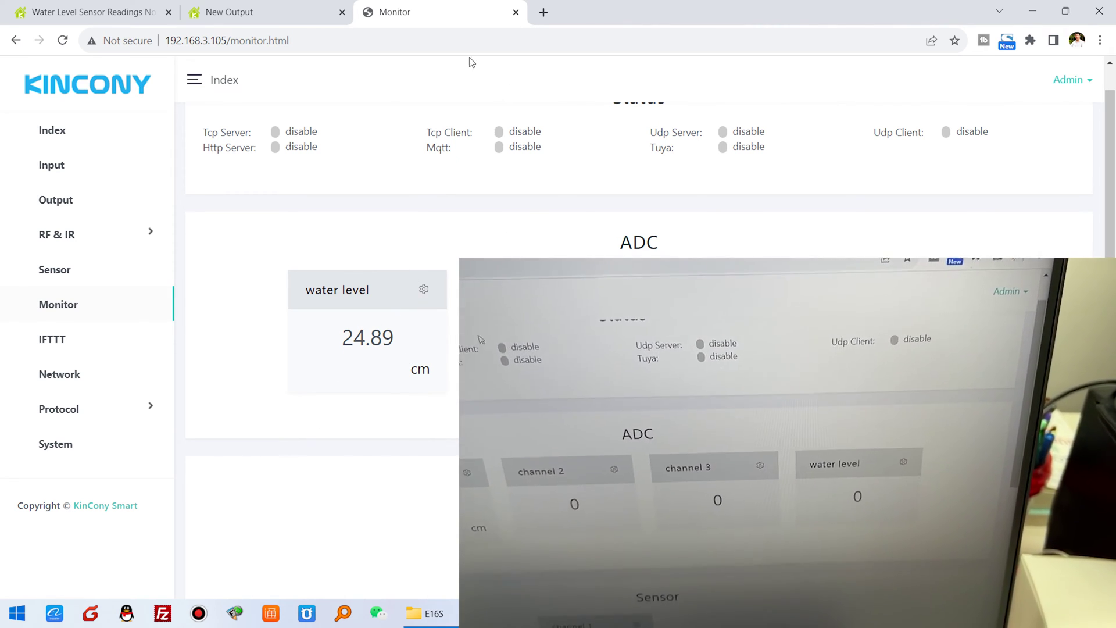
{"action": "scroll", "coordinate": [869, 184], "scroll_direction": "up", "scroll_amount": 2}
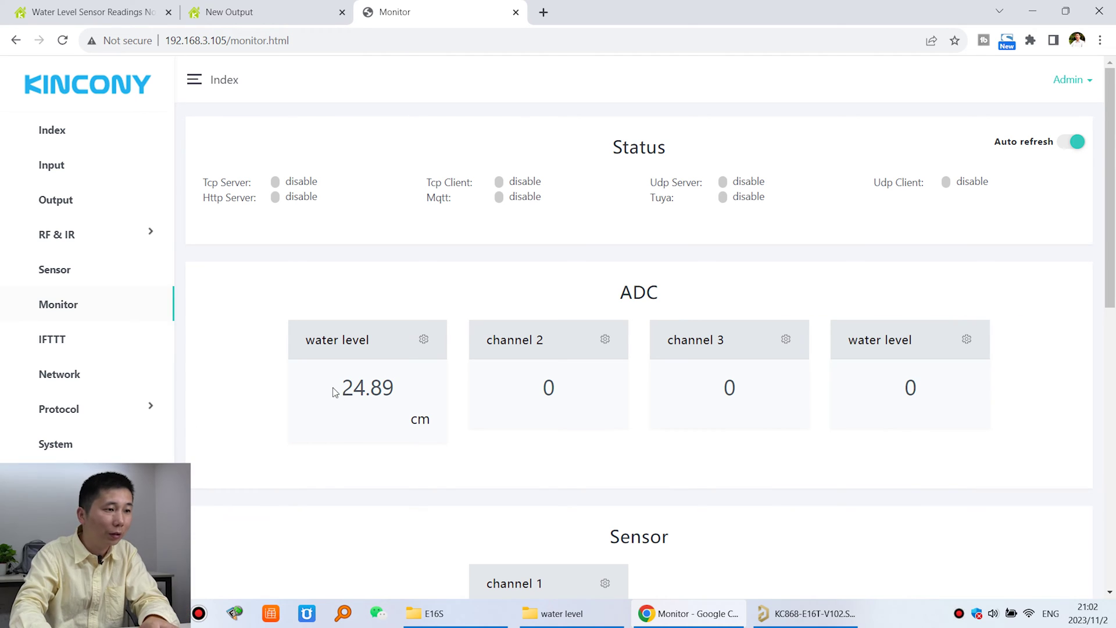
{"action": "left_click_drag", "start_coordinate": [331, 387], "coordinate": [405, 394]}
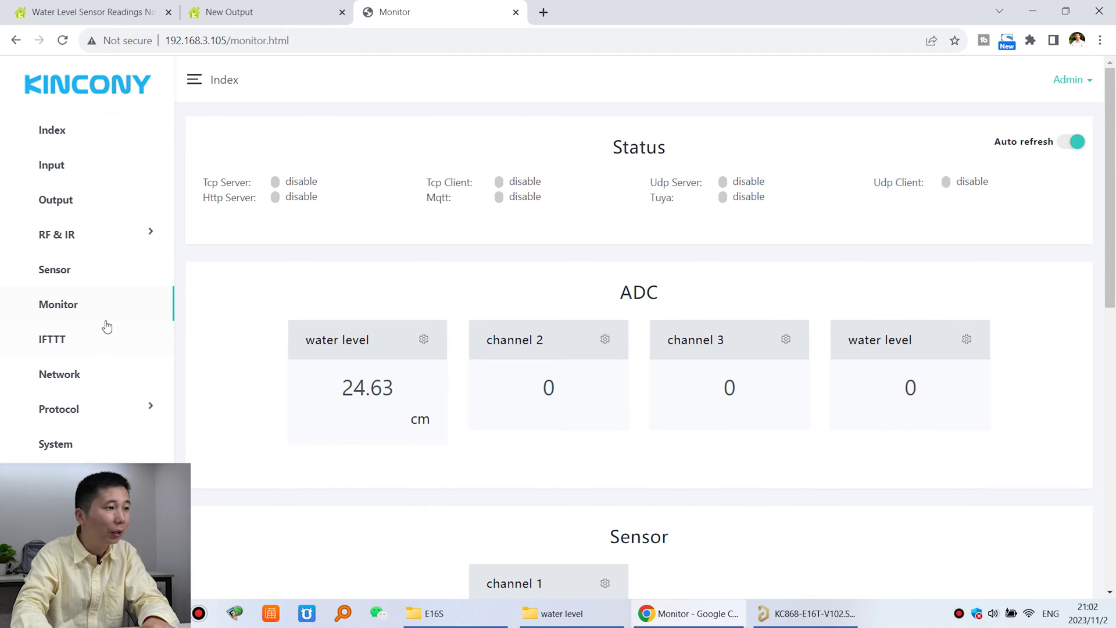
- Edit IFTTT rule 1, name it on1 and enable it
{"action": "left_click", "coordinate": [64, 345]}
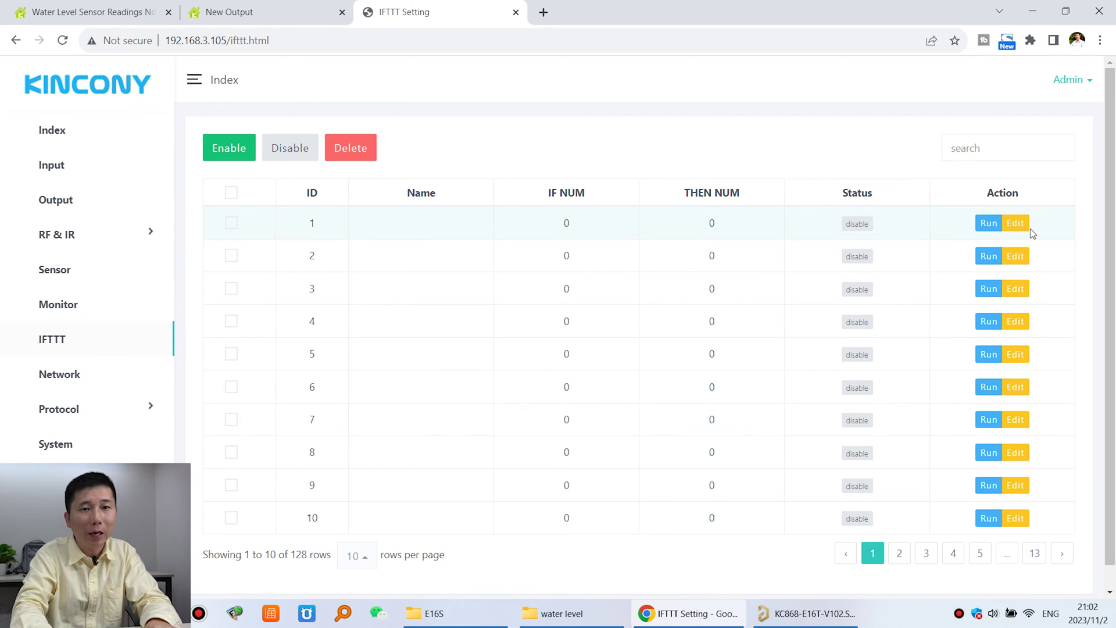
{"action": "left_click", "coordinate": [1014, 227]}
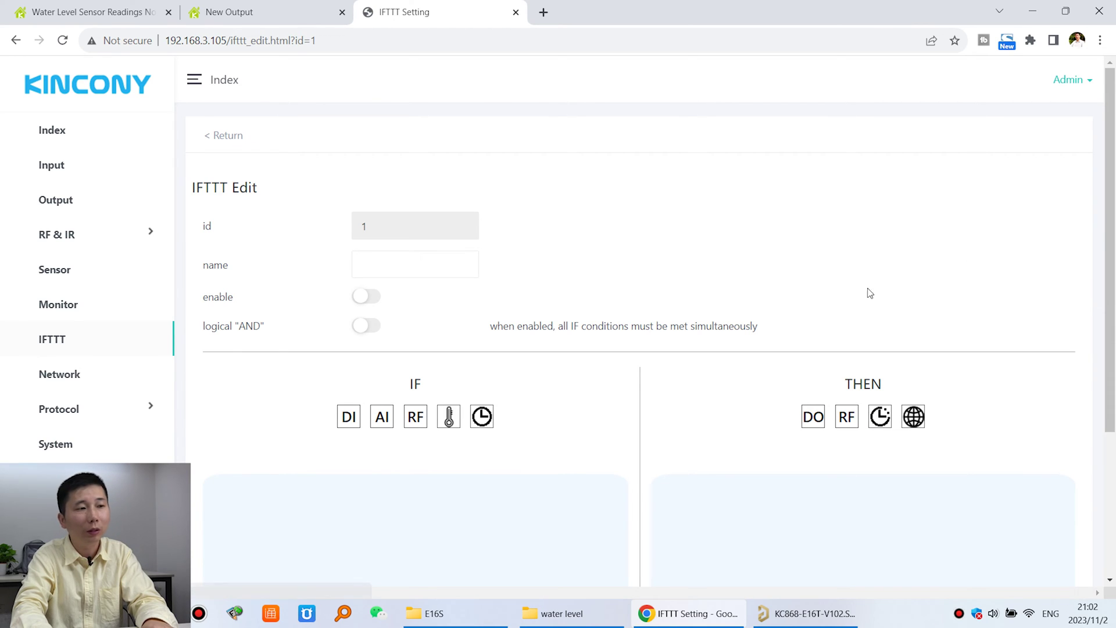
{"action": "left_click", "coordinate": [379, 268]}
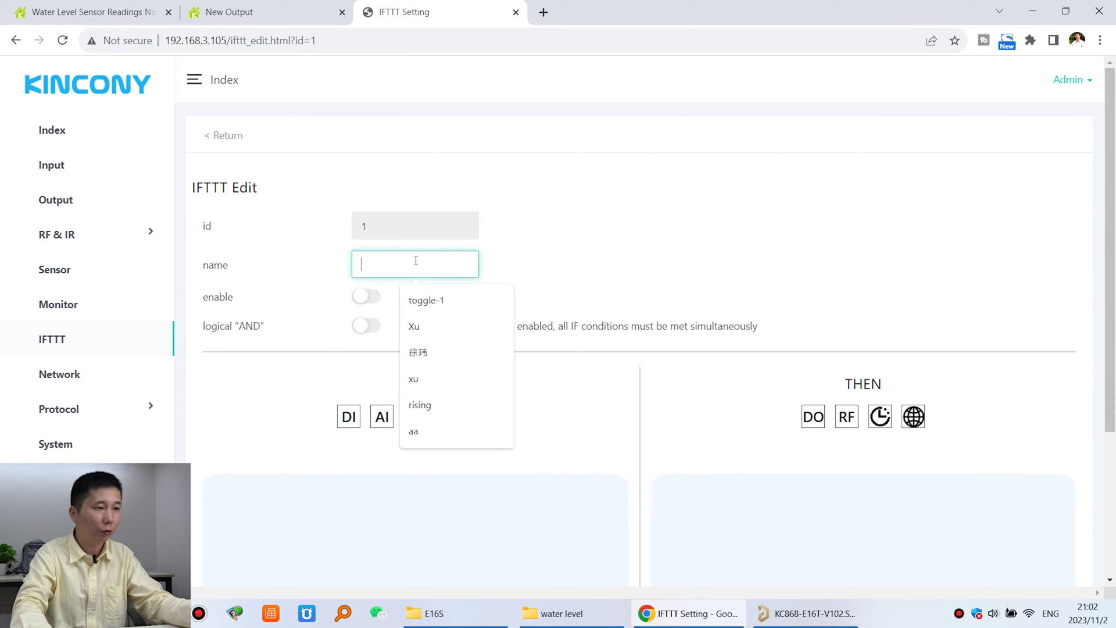
{"action": "type", "text": "on1"}
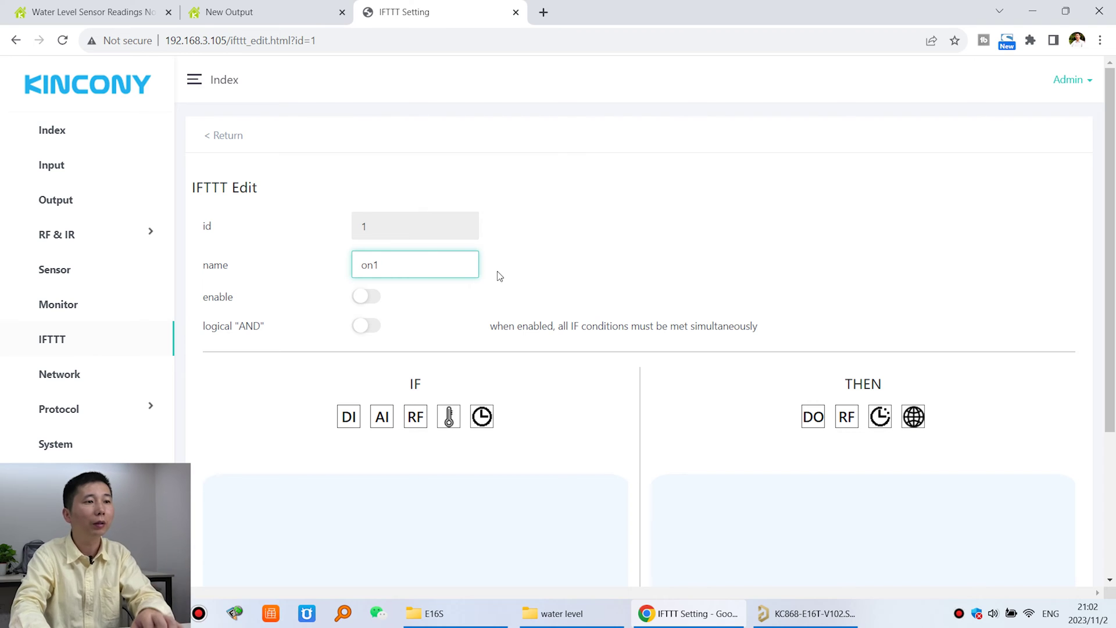
{"action": "left_click", "coordinate": [498, 274]}
{"action": "left_click", "coordinate": [366, 297]}
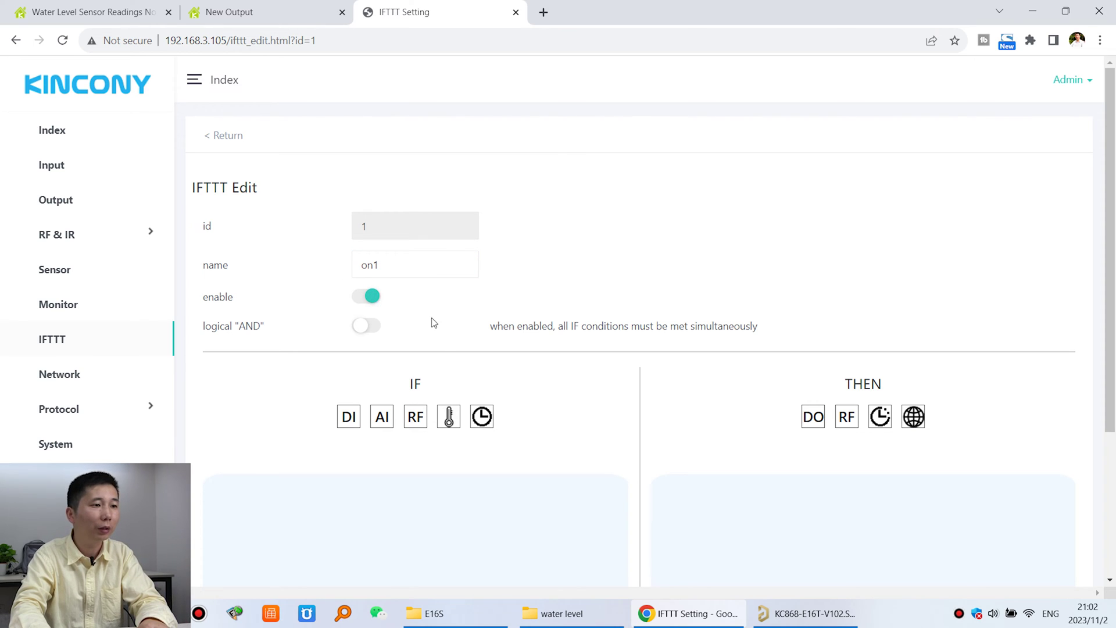
{"action": "scroll", "coordinate": [433, 323], "scroll_direction": "down", "scroll_amount": 1}
- Add an analog input IF condition AI1 >= 30
{"action": "left_click", "coordinate": [381, 346]}
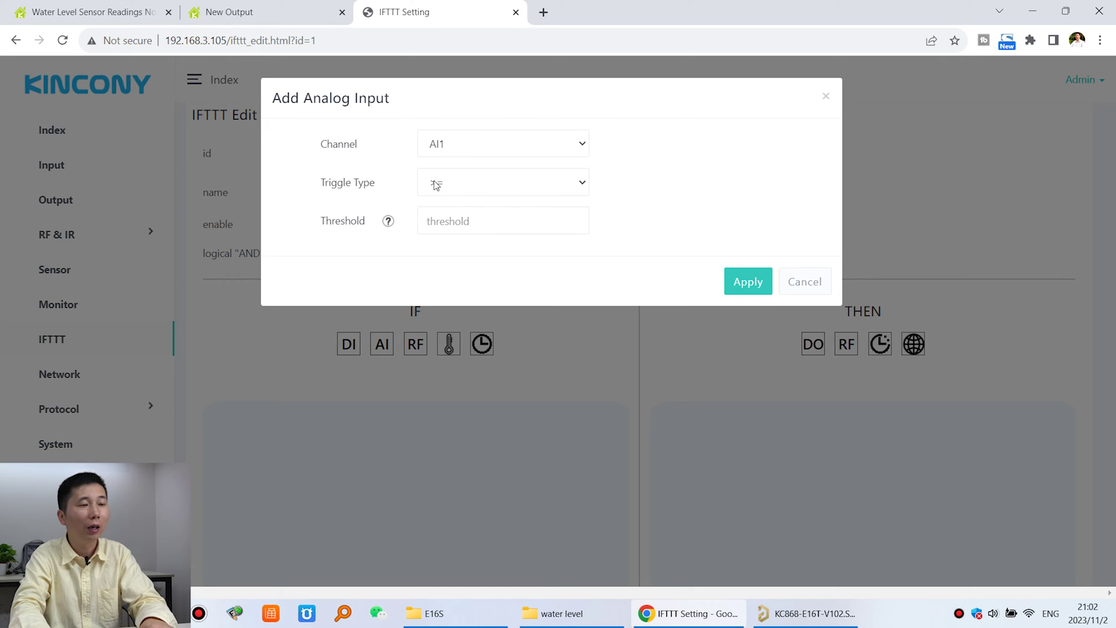
{"action": "left_click", "coordinate": [465, 222]}
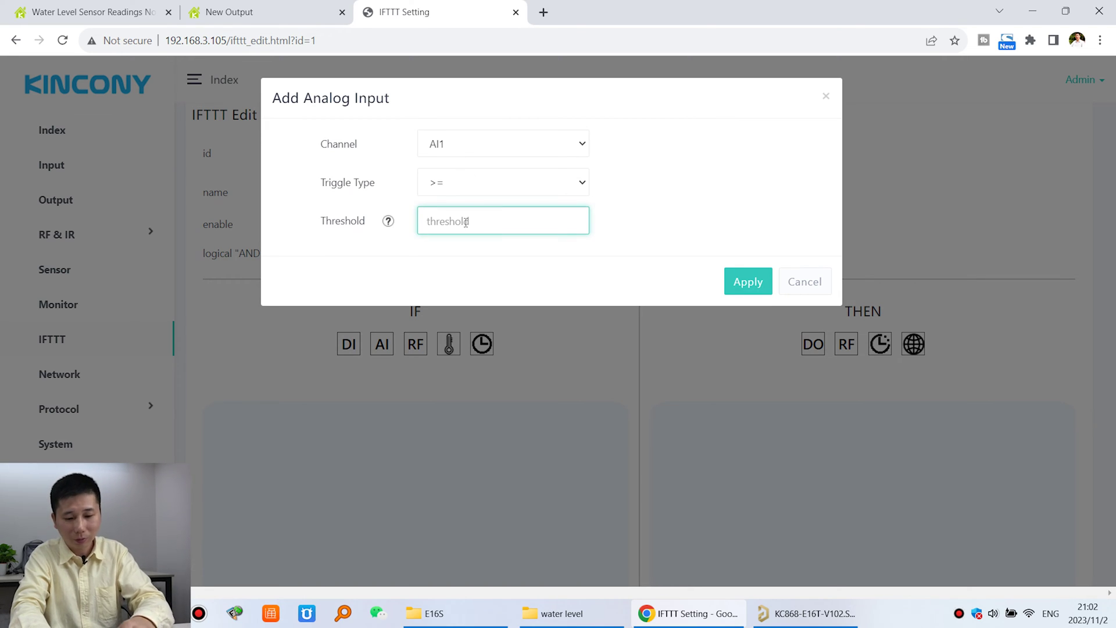
{"action": "type", "text": "30"}
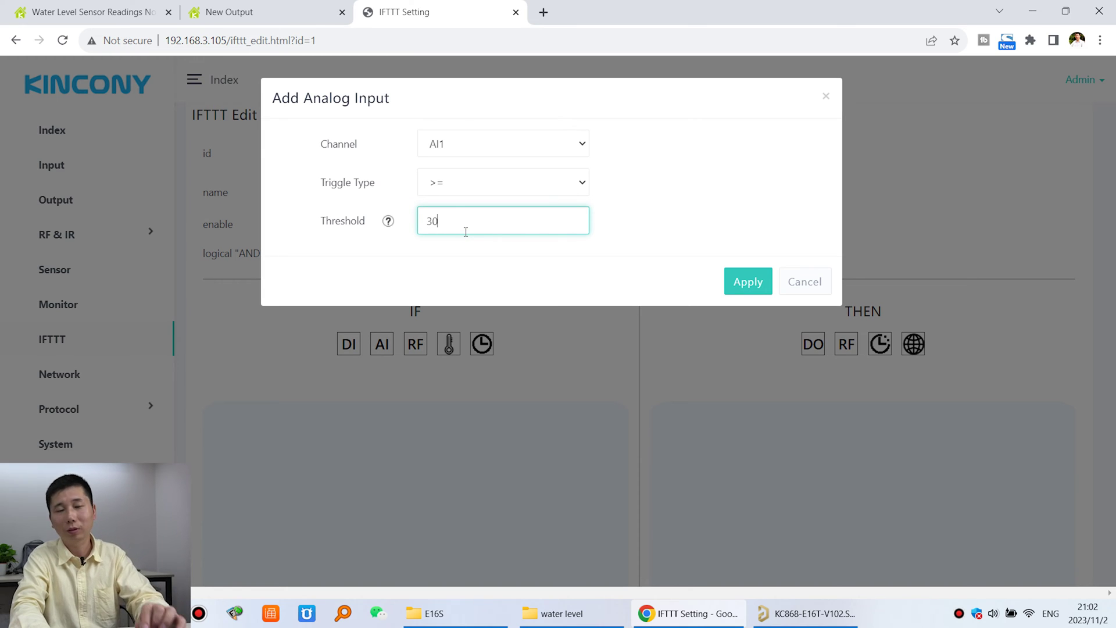
{"action": "left_click_drag", "start_coordinate": [444, 221], "coordinate": [364, 222]}
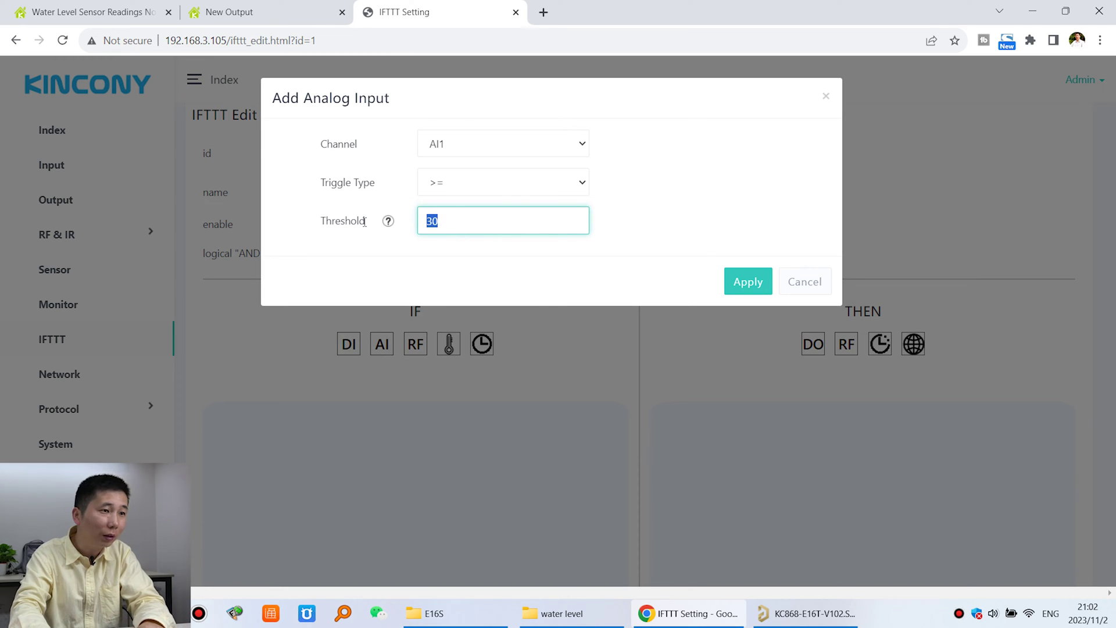
{"action": "left_click", "coordinate": [477, 222]}
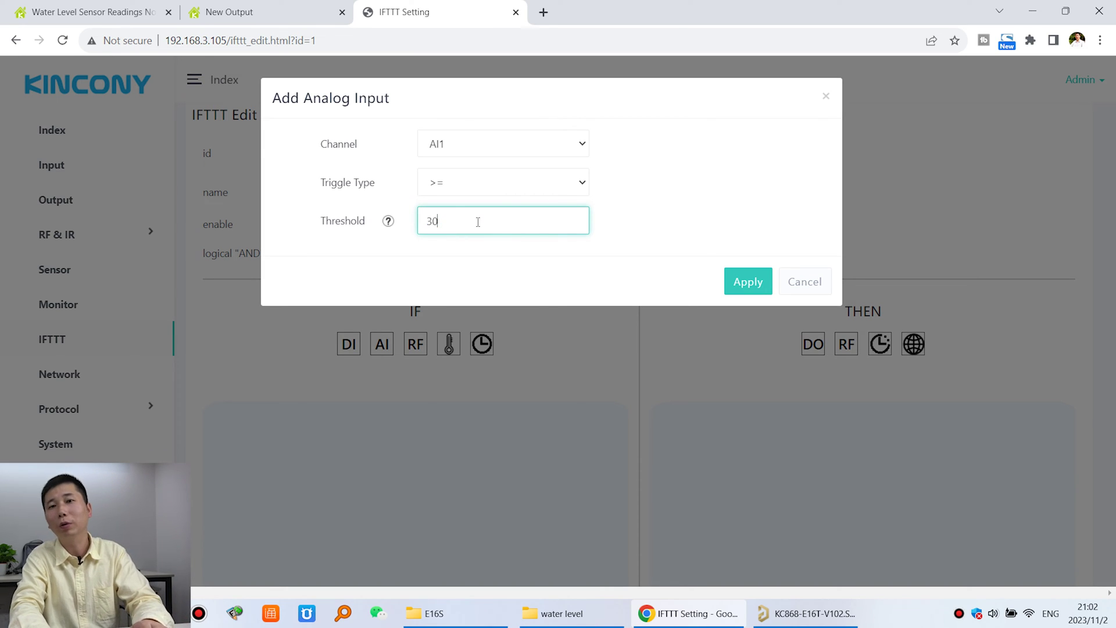
{"action": "left_click", "coordinate": [749, 282]}
{"action": "scroll", "coordinate": [715, 278], "scroll_direction": "down", "scroll_amount": 2}
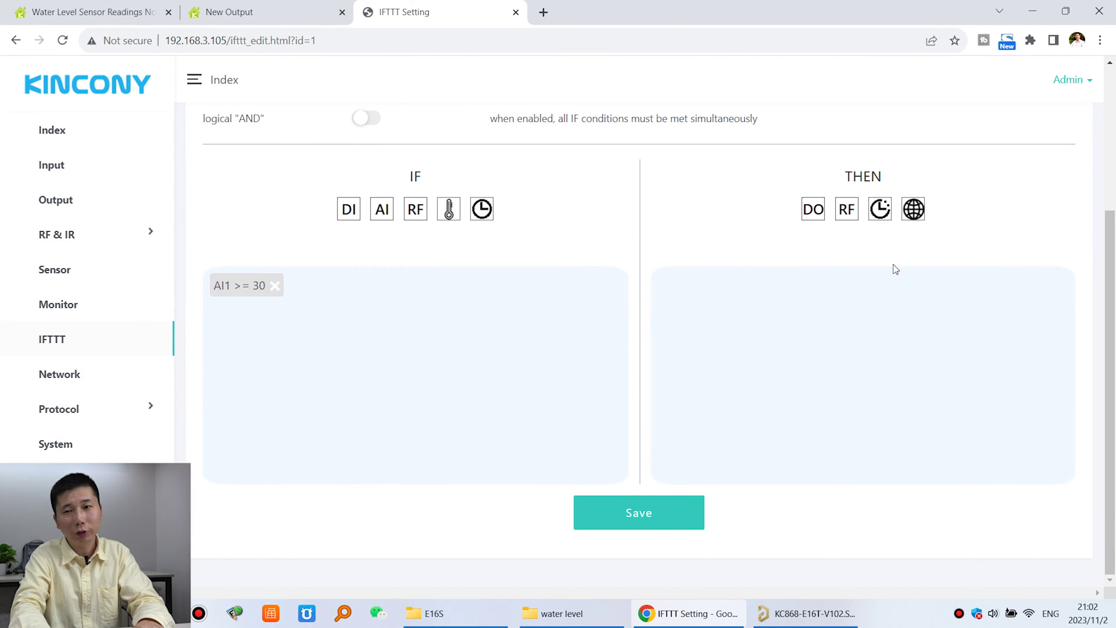
- Add a Digital Output THEN action with 1 in the On field
{"action": "left_click", "coordinate": [812, 210]}
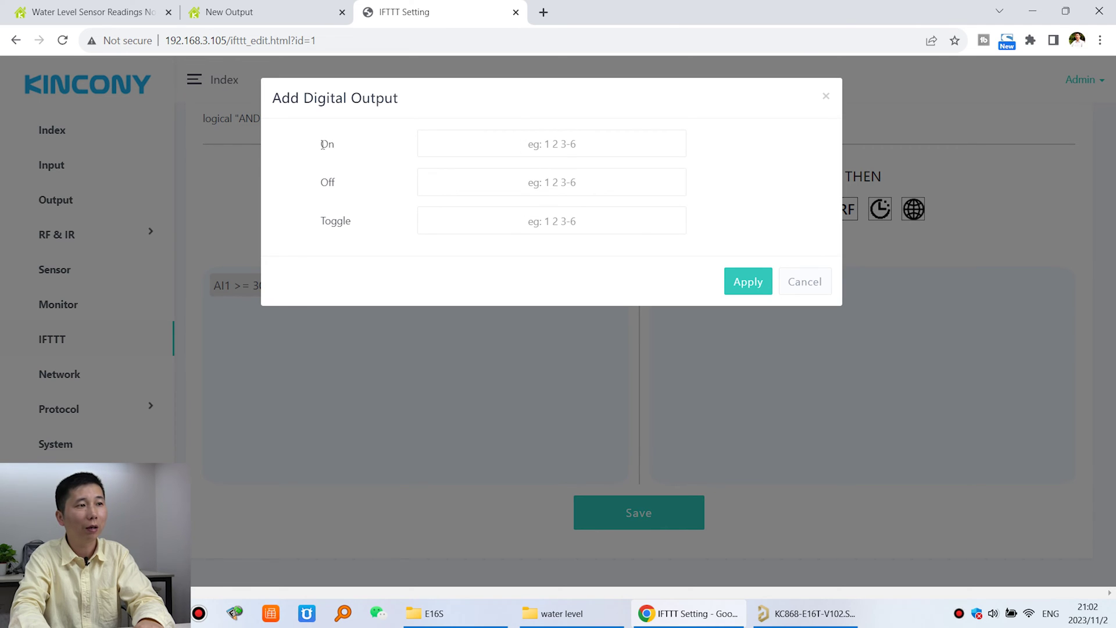
{"action": "double_click", "coordinate": [321, 144]}
{"action": "left_click", "coordinate": [572, 146]}
{"action": "type", "text": "1"}
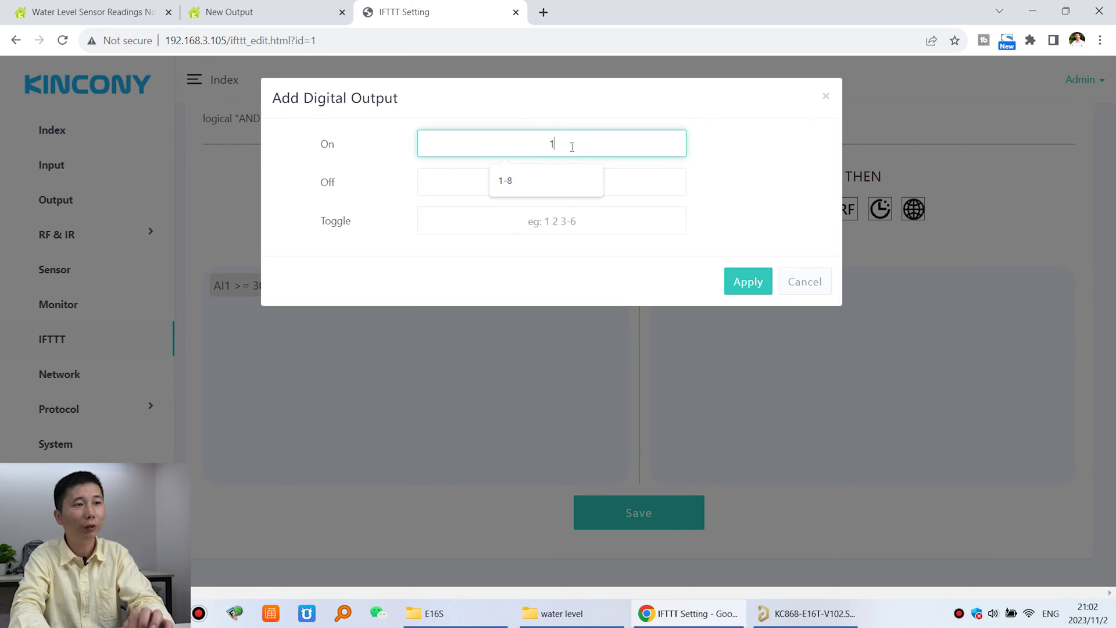
{"action": "left_click", "coordinate": [725, 145]}
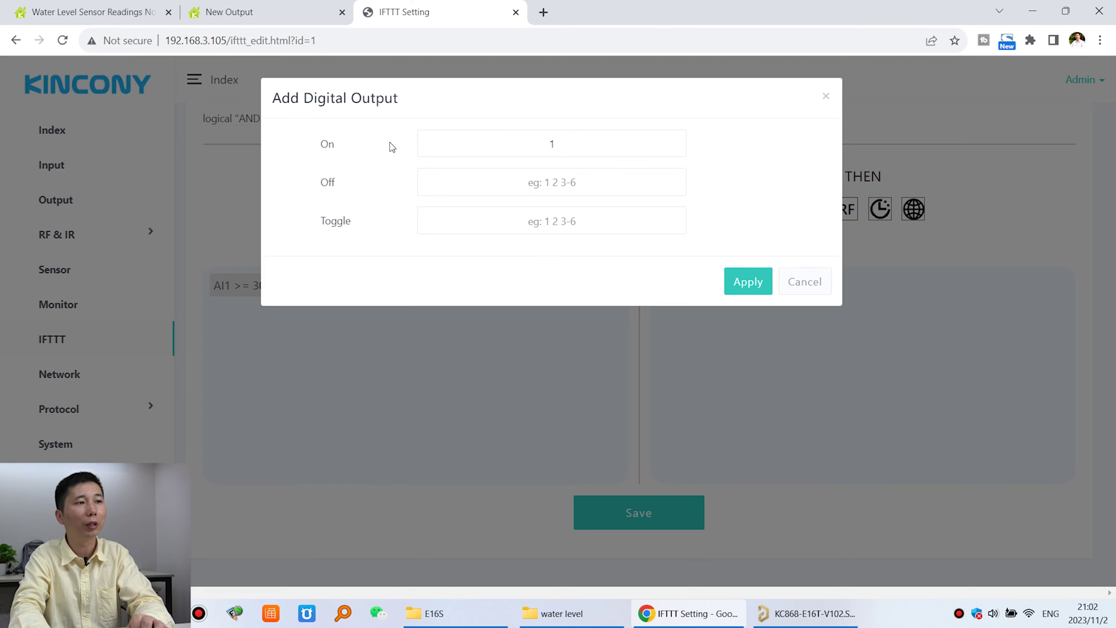
{"action": "left_click", "coordinate": [748, 281]}
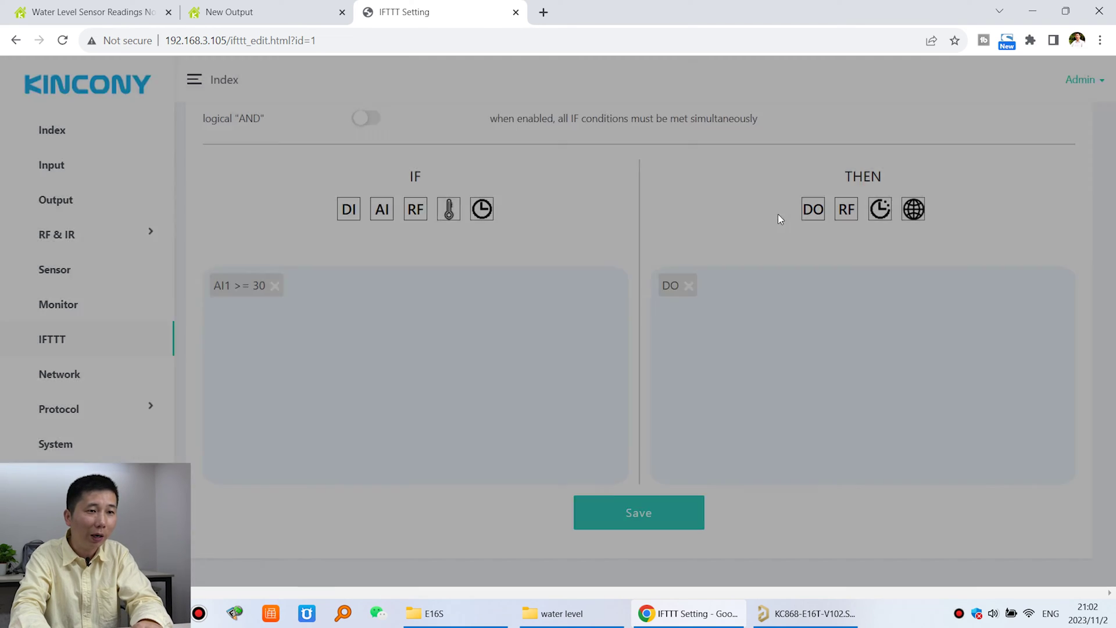
{"action": "scroll", "coordinate": [759, 261], "scroll_direction": "up", "scroll_amount": 3}
{"action": "scroll", "coordinate": [740, 273], "scroll_direction": "down", "scroll_amount": 3}
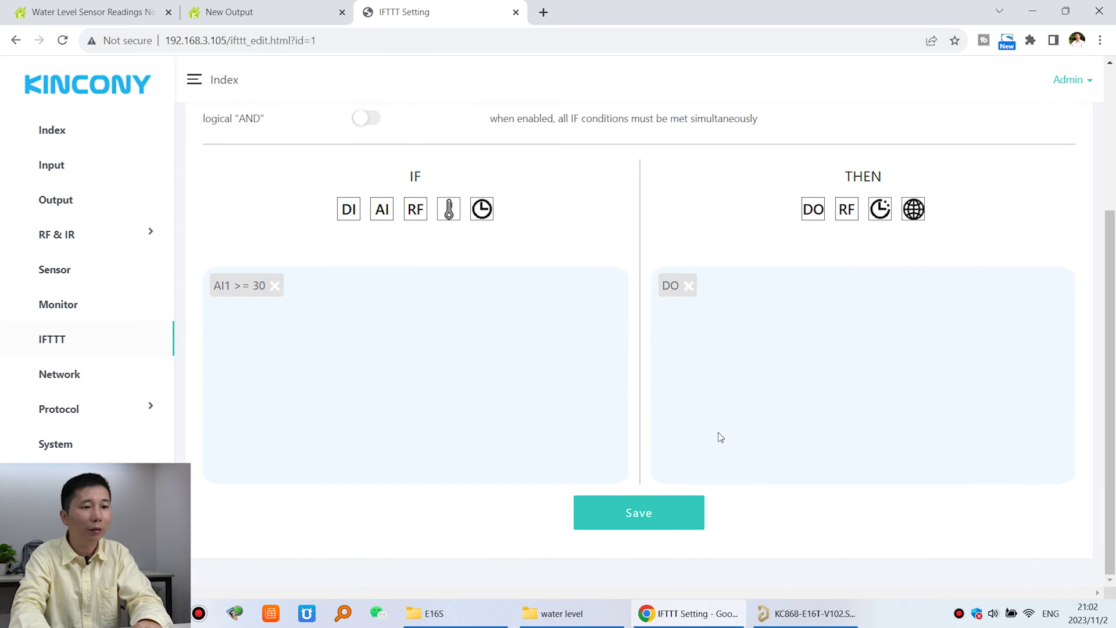
- Save rule on1 and dismiss the 'Save success' alert
{"action": "left_click", "coordinate": [667, 516]}
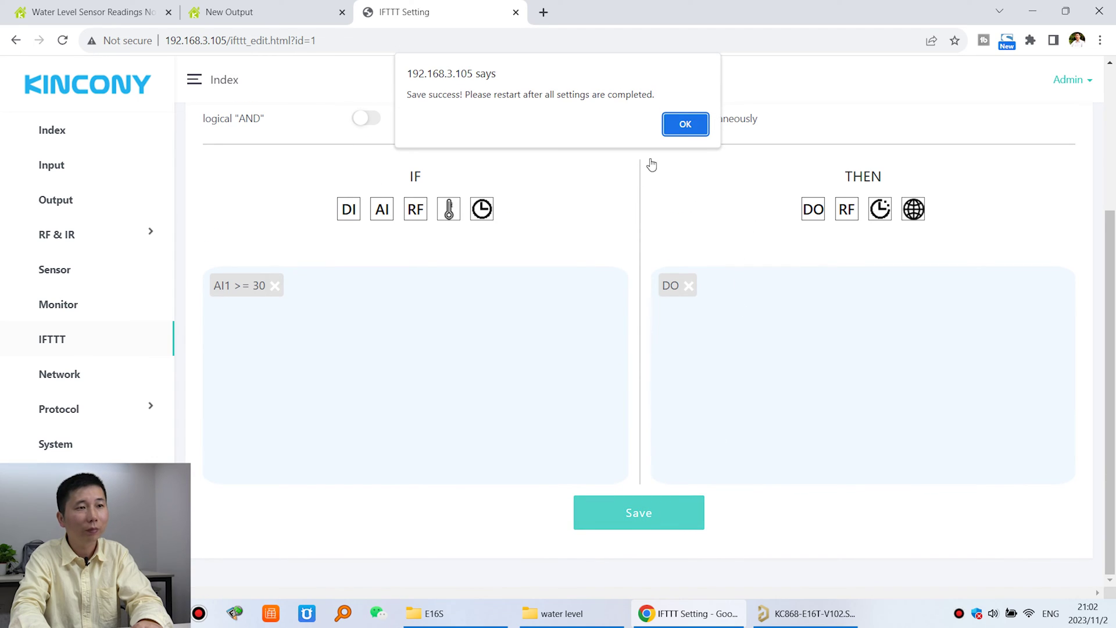
{"action": "left_click", "coordinate": [684, 124]}
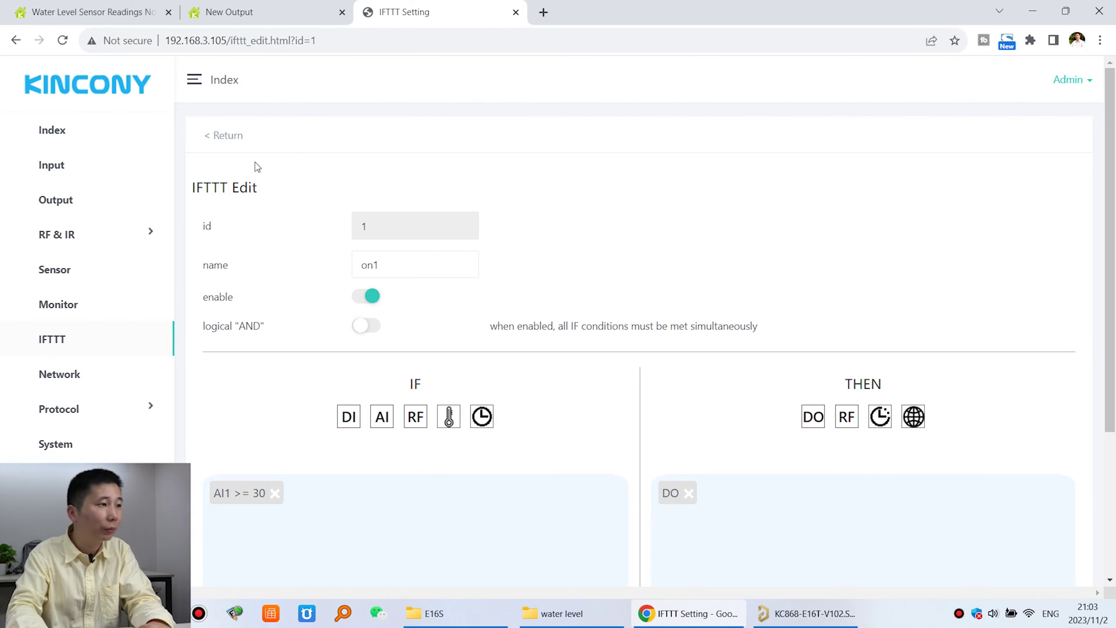
- Return to the Monitor page and watch the live water level reading in cm
{"action": "left_click", "coordinate": [72, 313]}
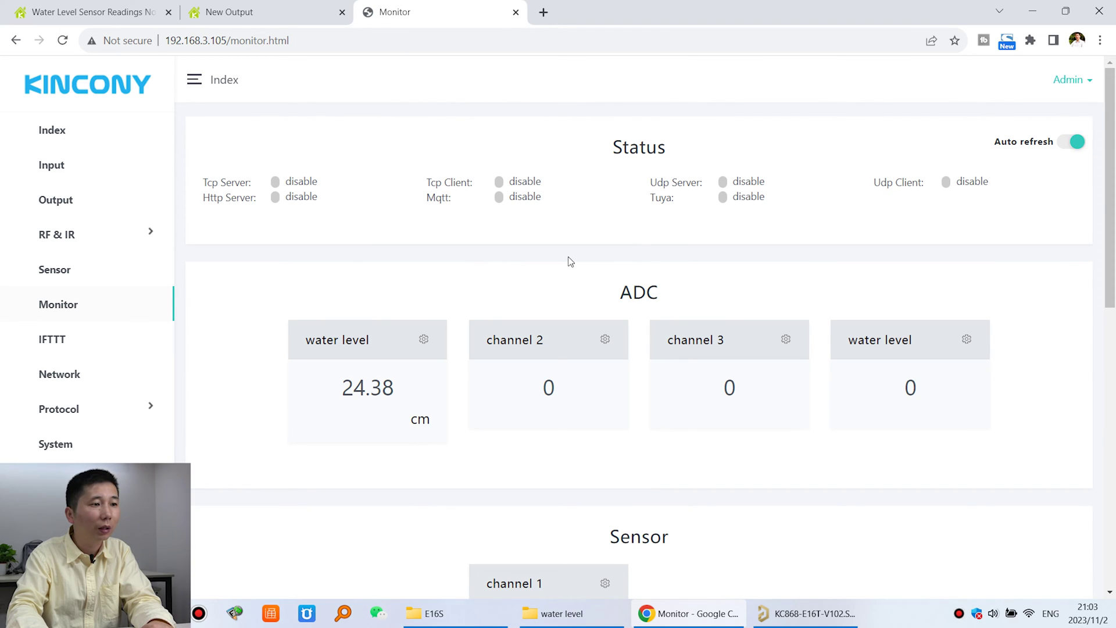
{"action": "scroll", "coordinate": [567, 259], "scroll_direction": "down", "scroll_amount": 3}
{"action": "scroll", "coordinate": [543, 291], "scroll_direction": "up", "scroll_amount": 3}
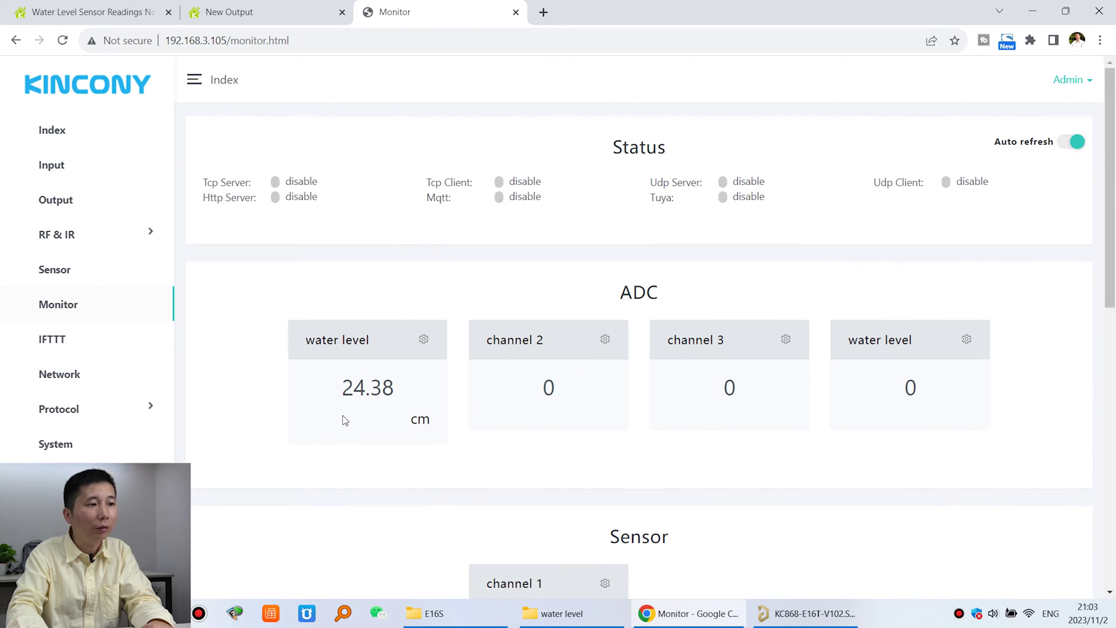